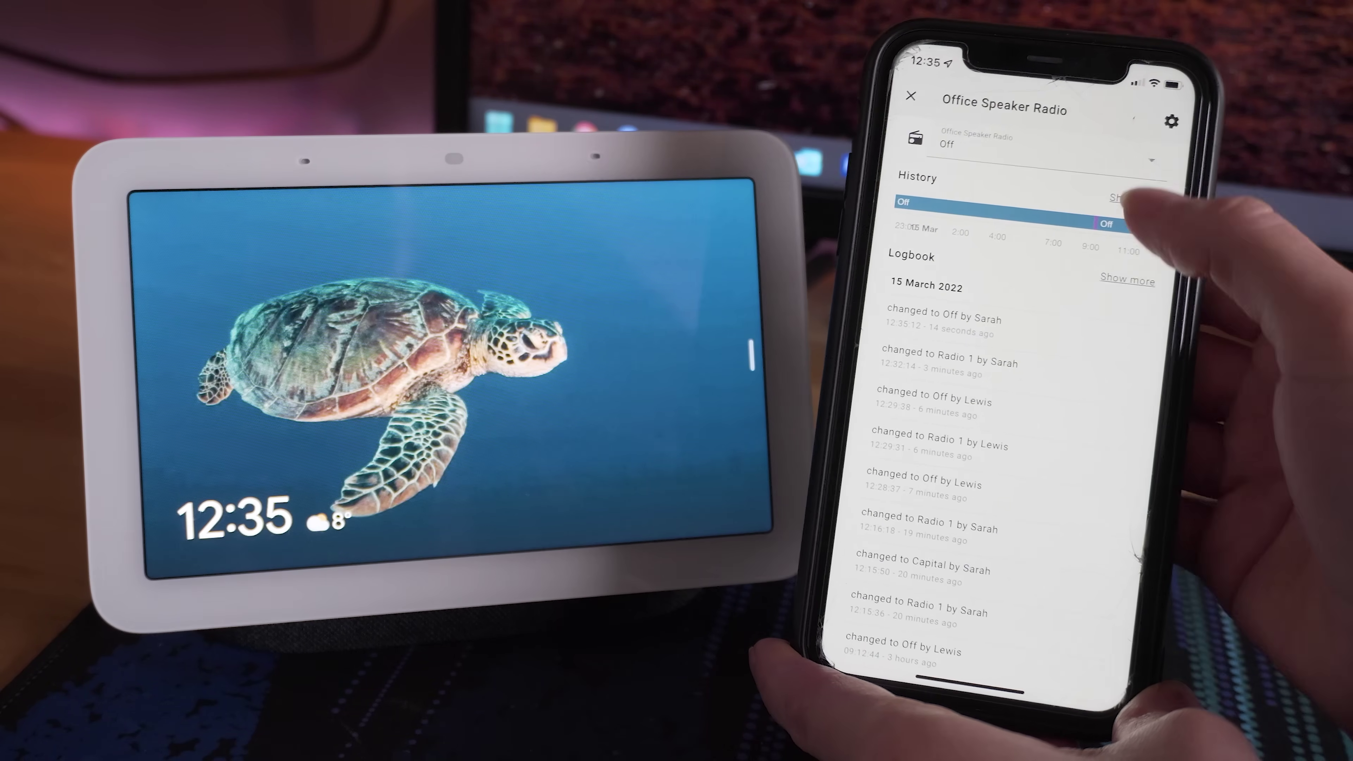
Set the Office Speaker Radio to Radio 1 in the phone app and pick another option from its list
left_click(1136, 156)
left_click(947, 216)
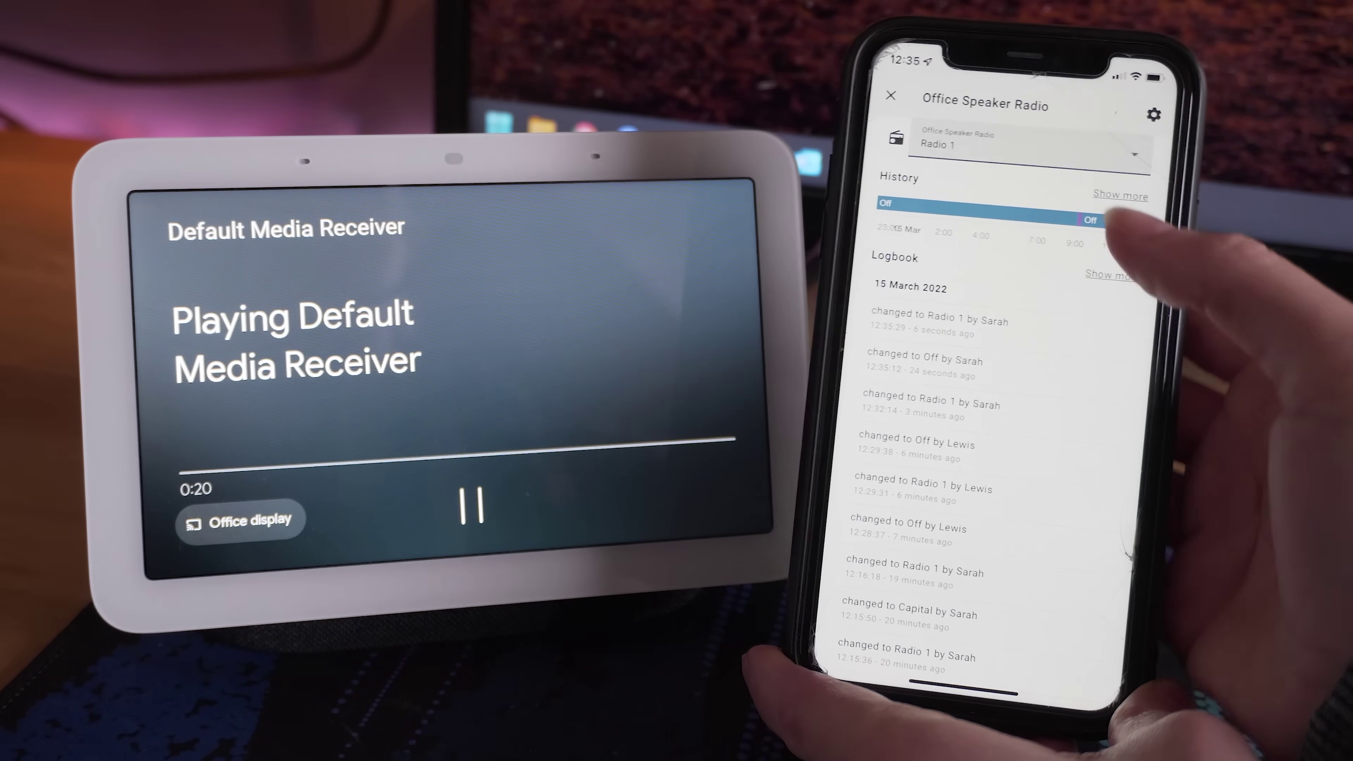
left_click(1065, 155)
left_click(924, 181)
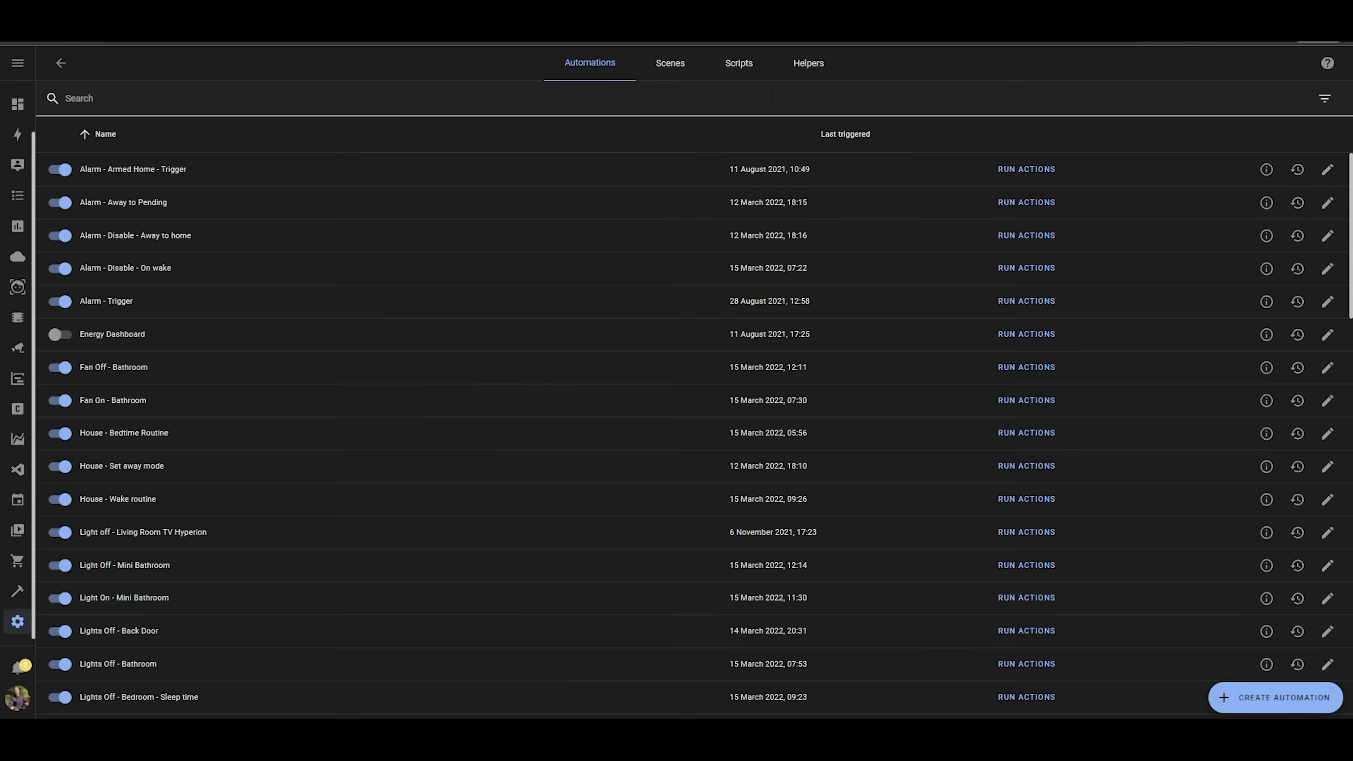
Create a toggle helper named Spare Room Automations with the mdi:weather-sunny icon
left_click(806, 78)
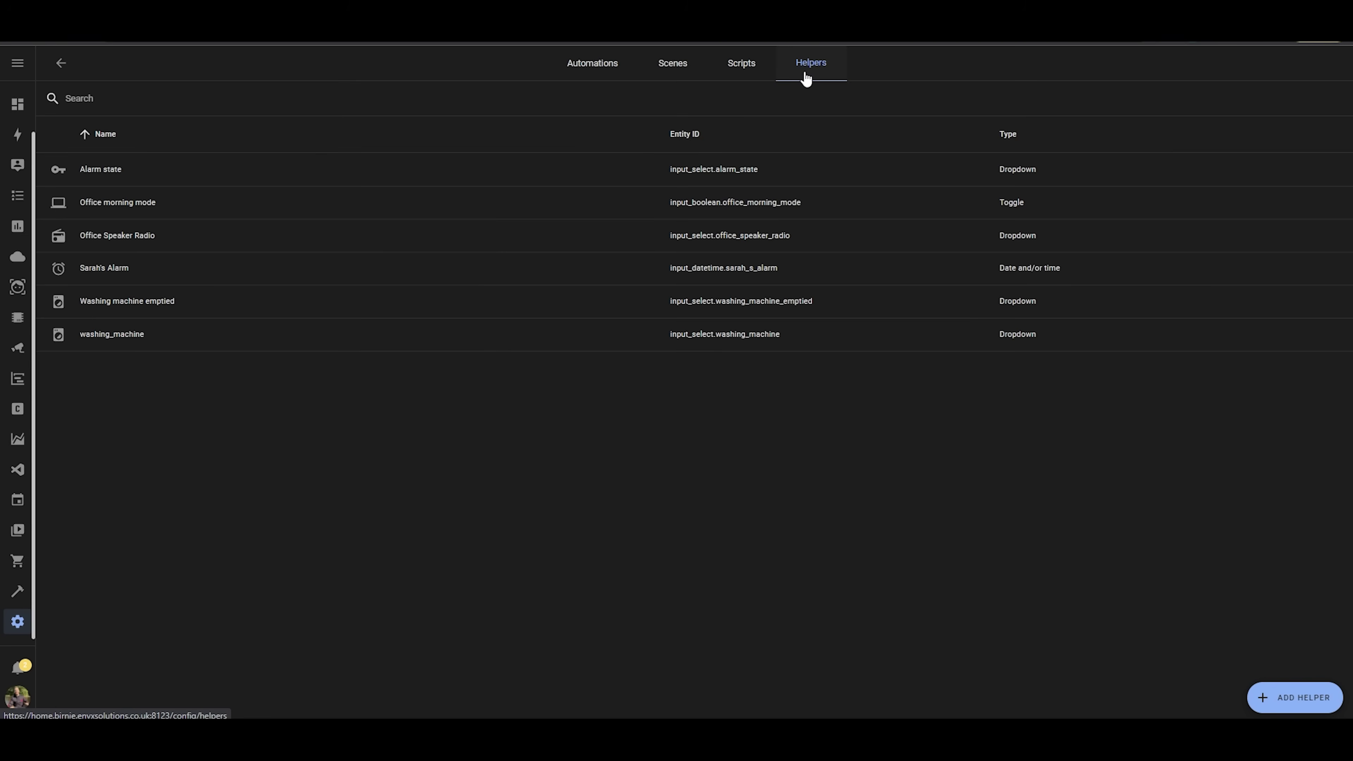
left_click(1288, 692)
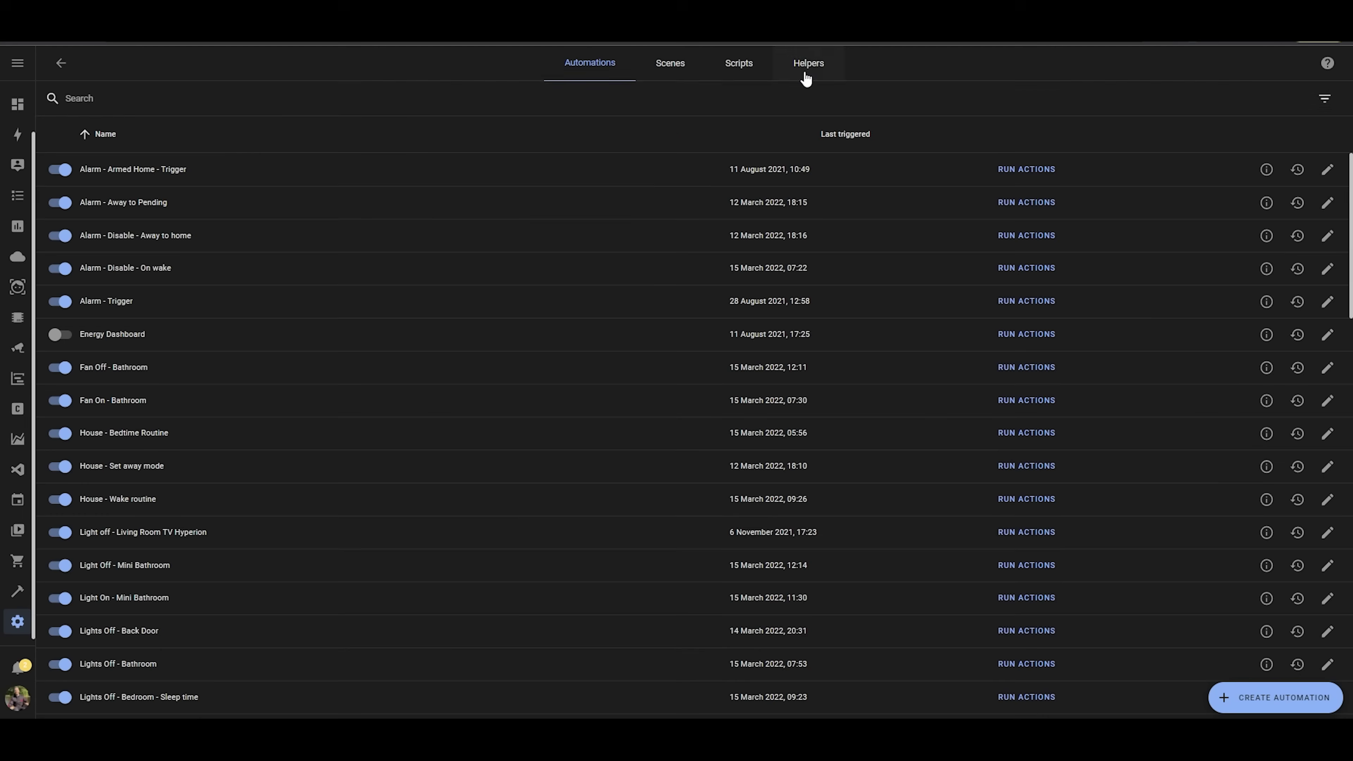
left_click(807, 69)
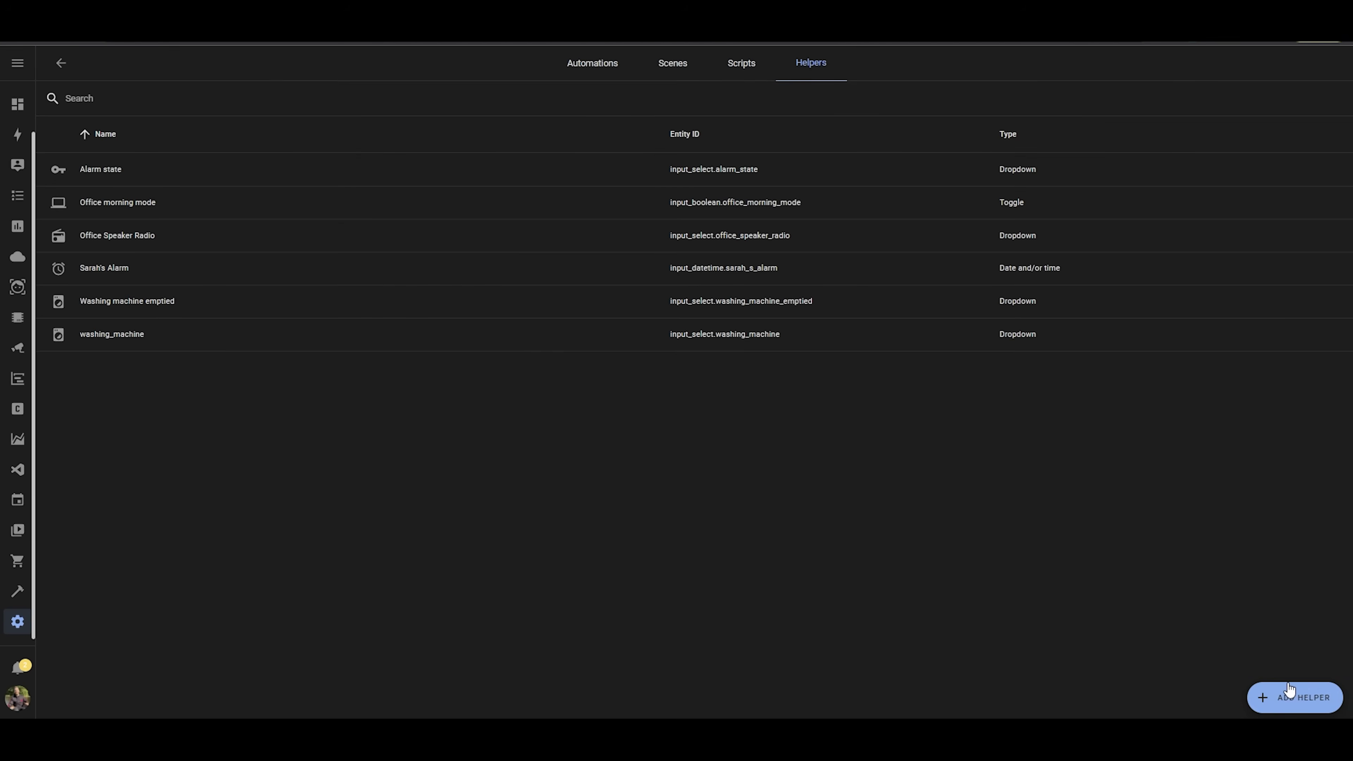
left_click(1284, 697)
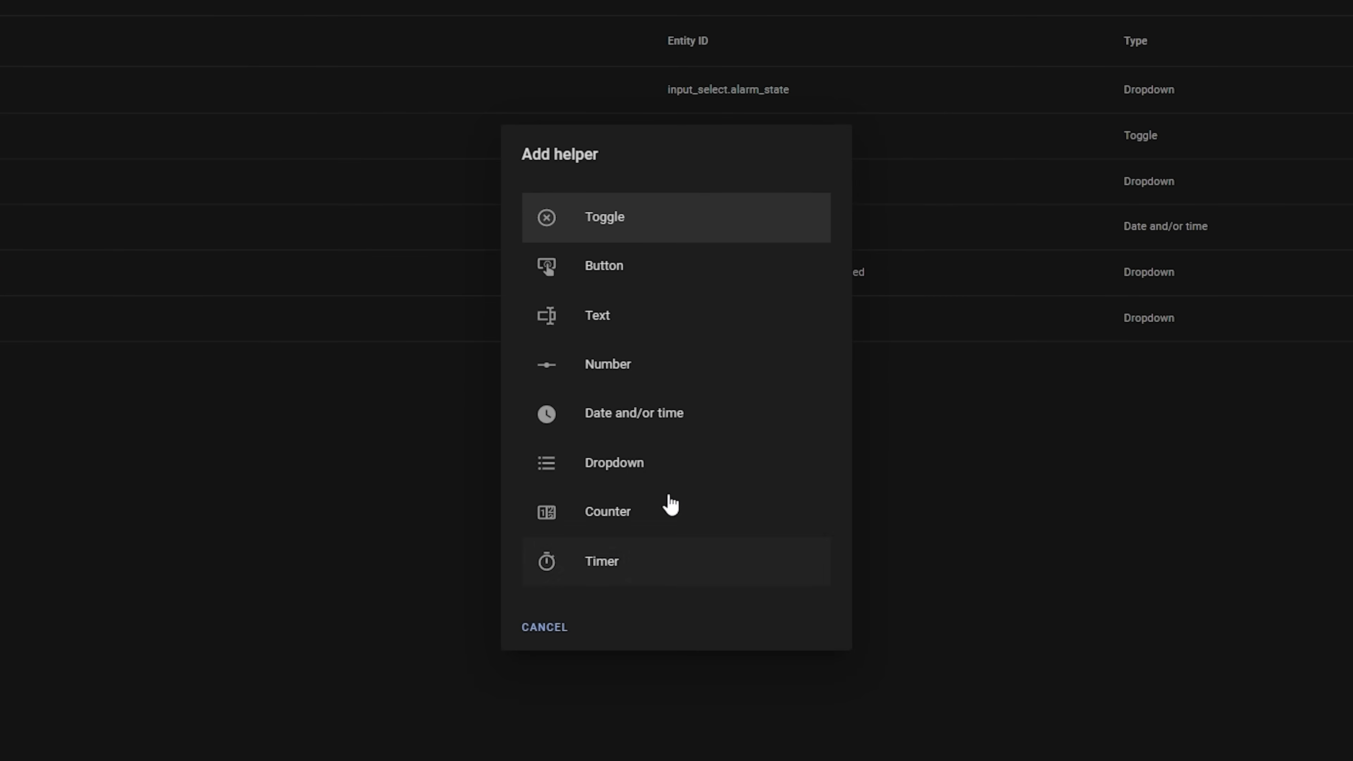
left_click(631, 236)
type("Spare Room Automations")
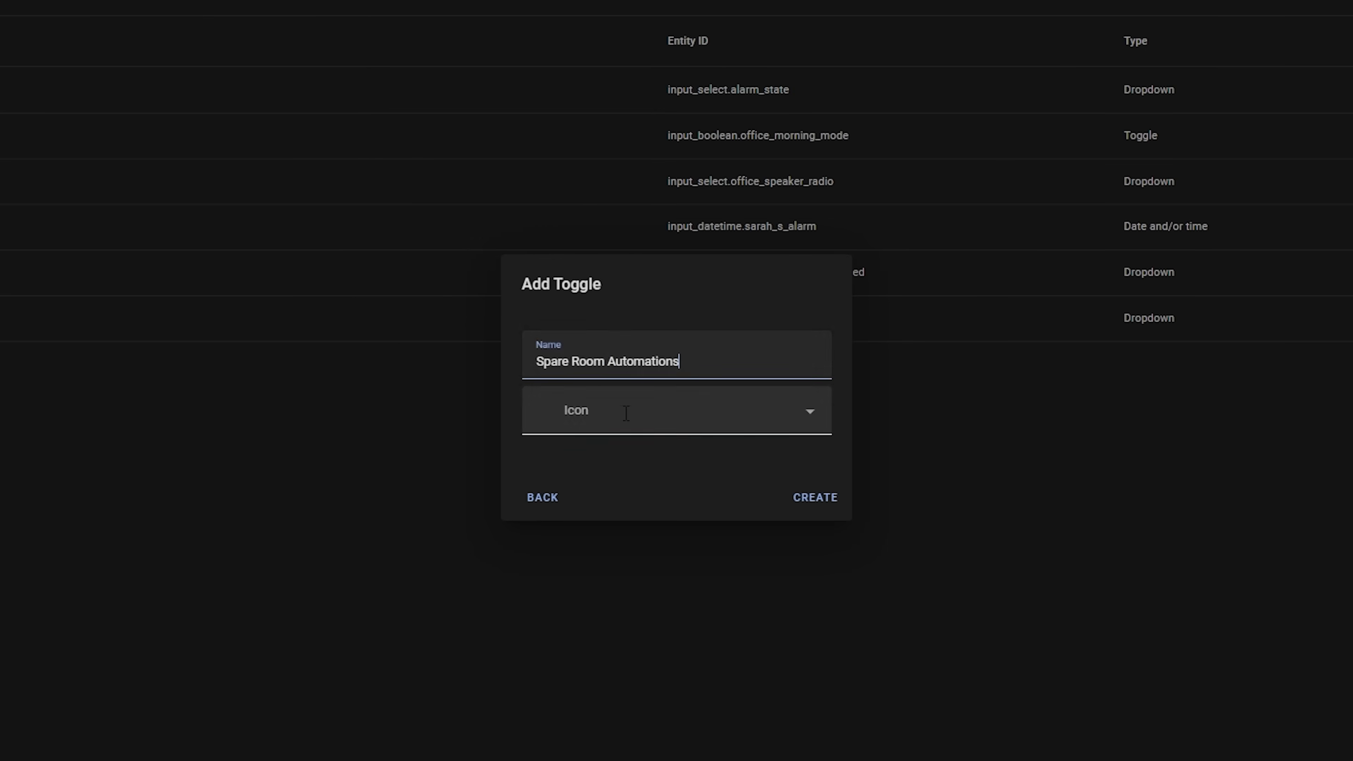
left_click(628, 410)
type("sun")
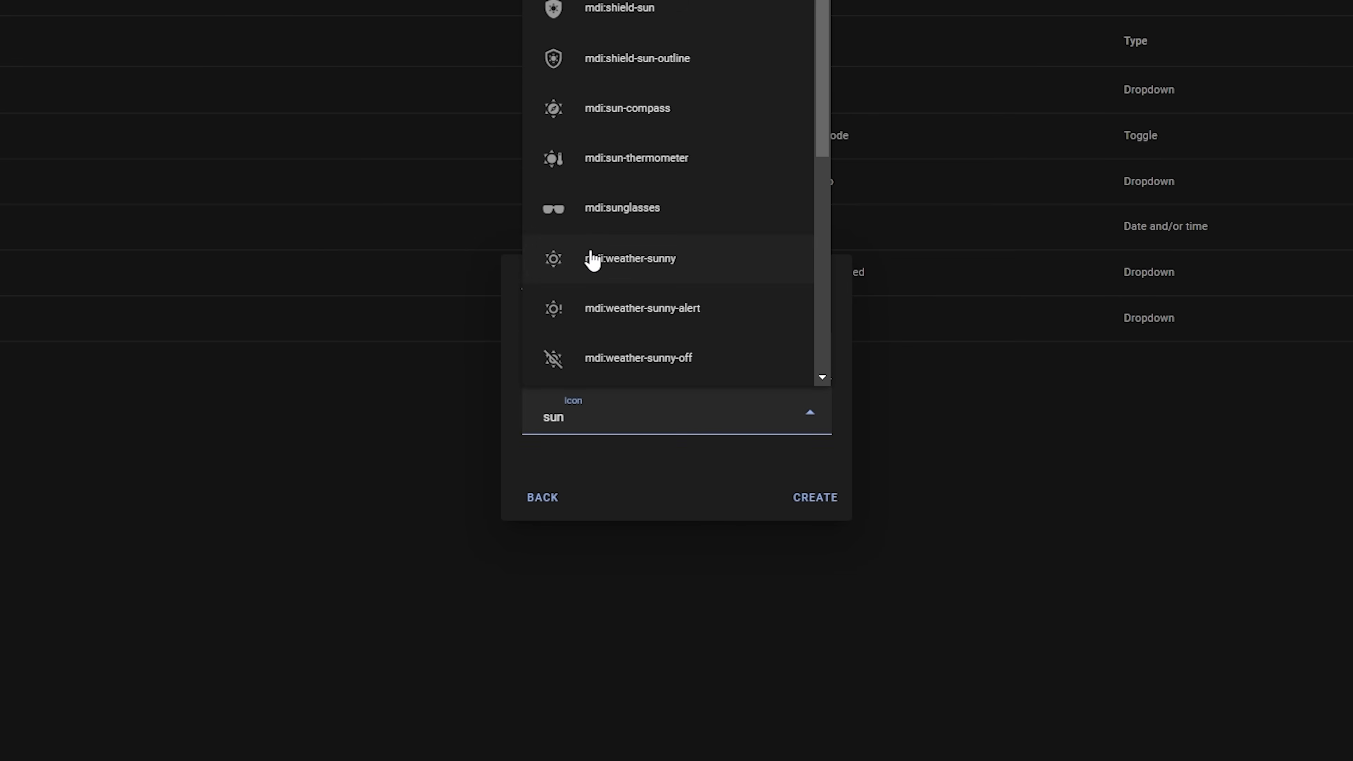
left_click(602, 257)
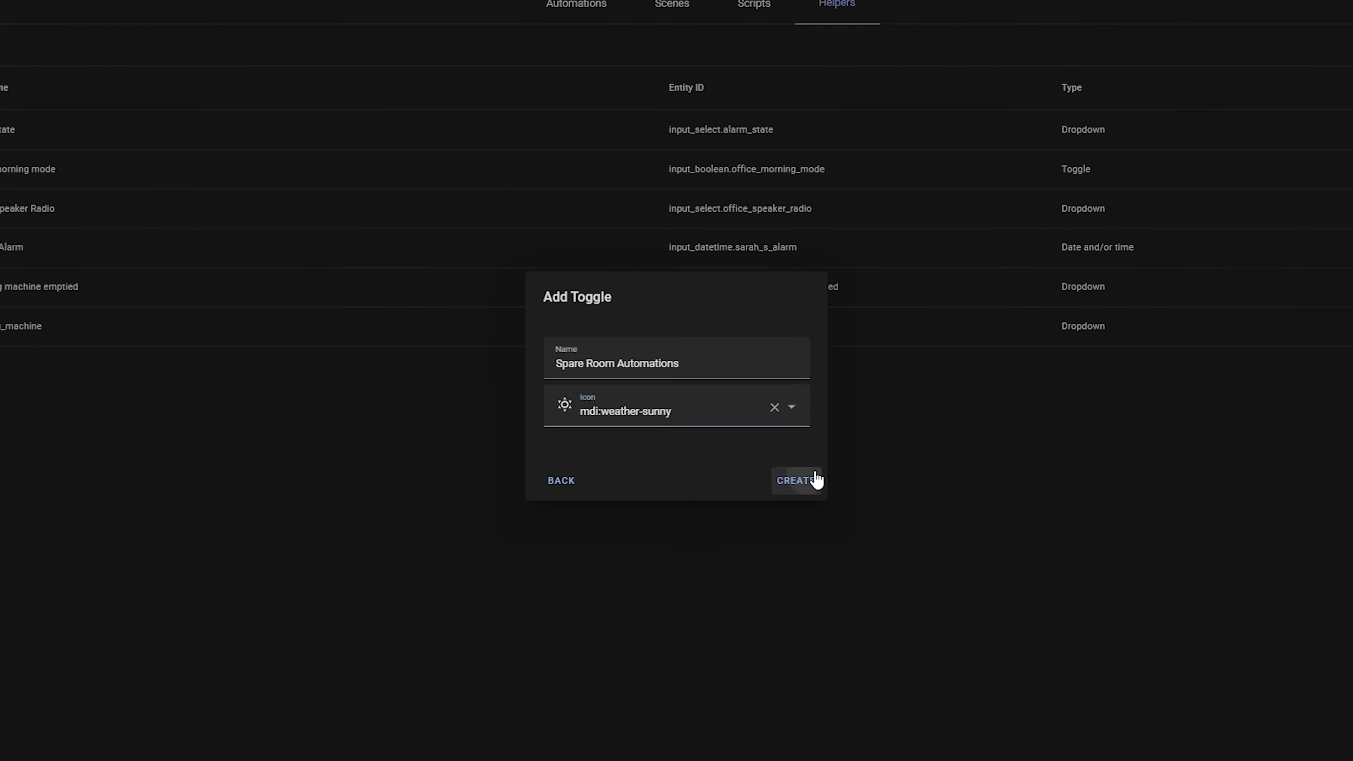
left_click(820, 495)
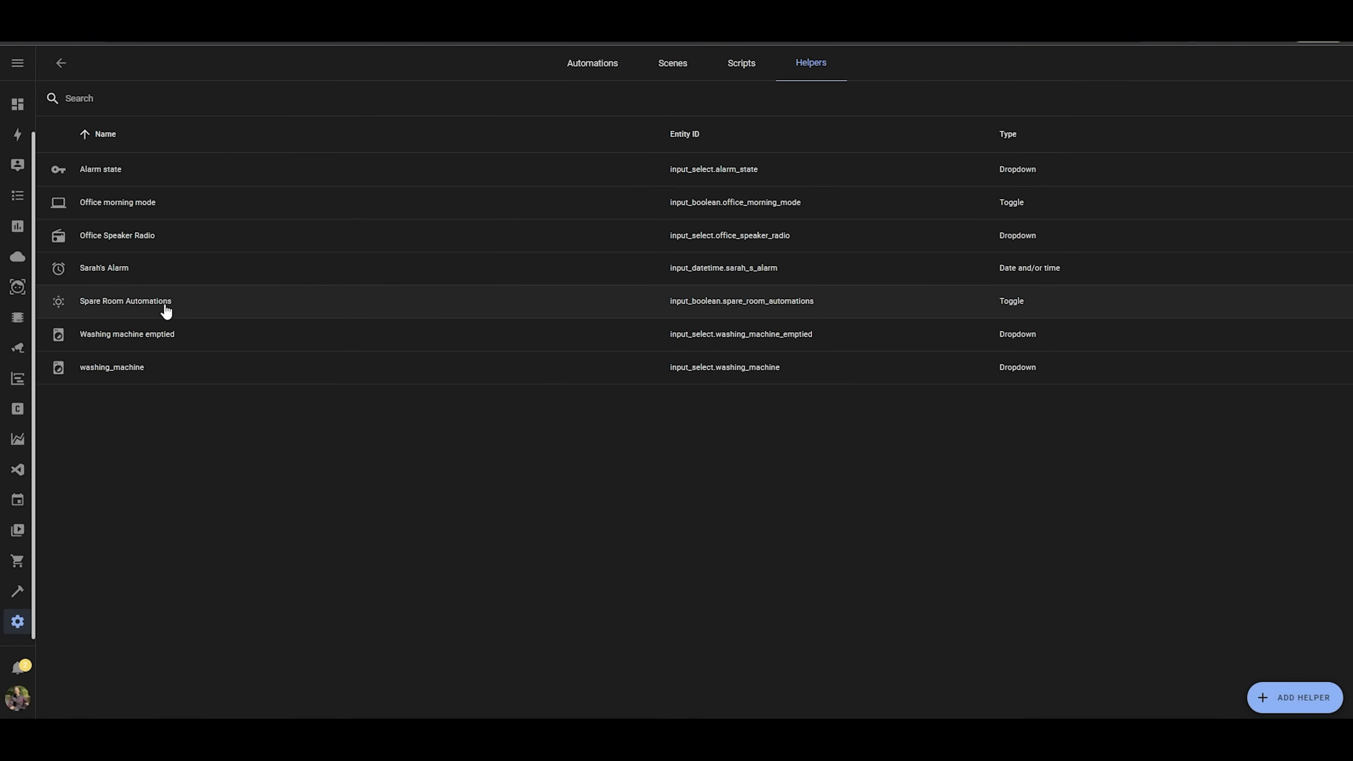
Open the Spare Room Automations helper's state view and switch its toggle on
left_click(166, 307)
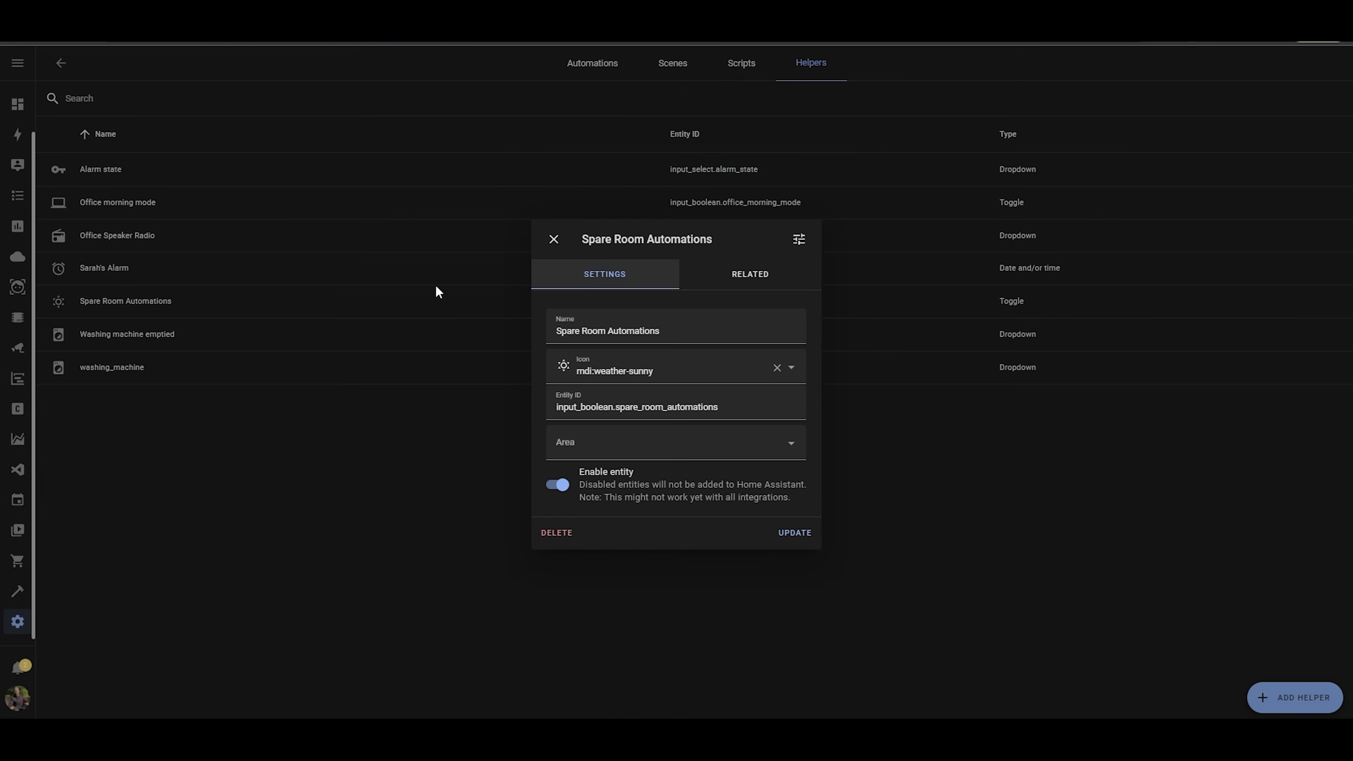
left_click(798, 239)
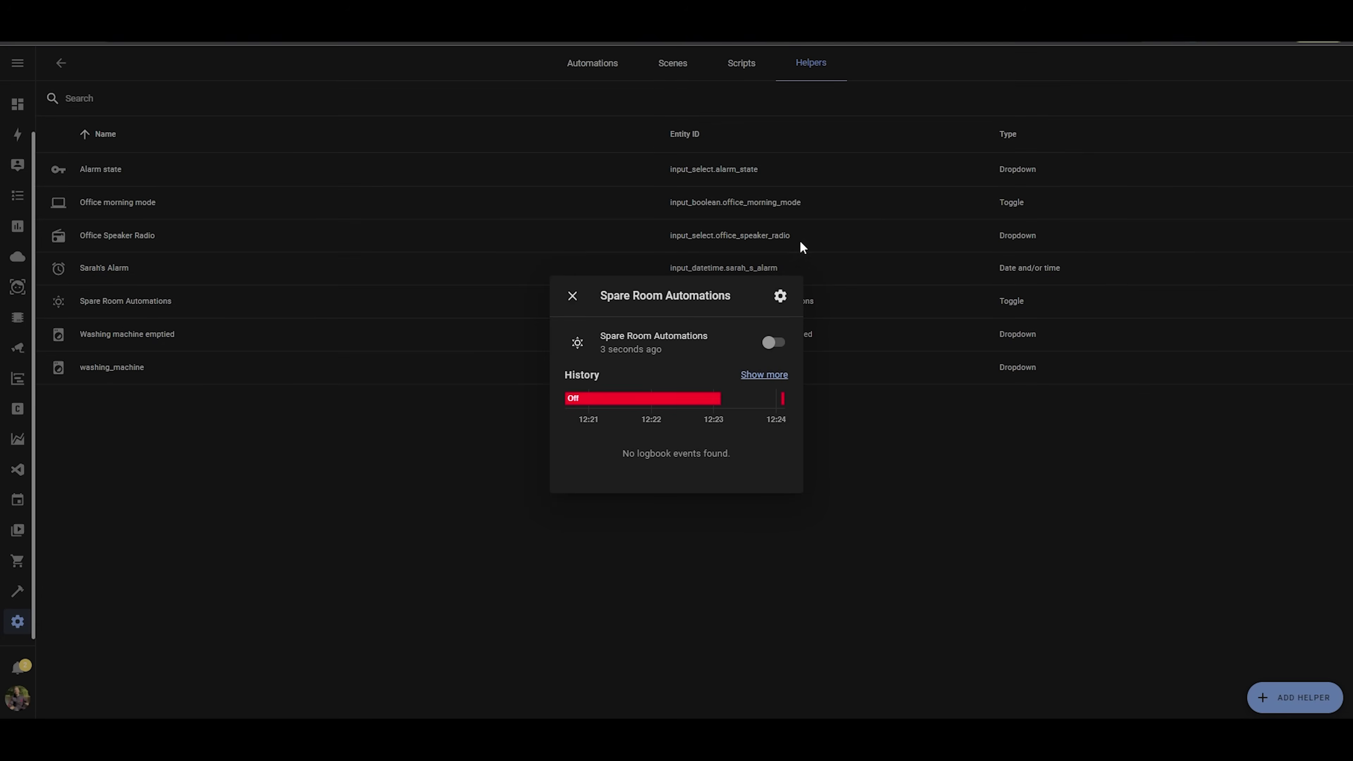
left_click(772, 344)
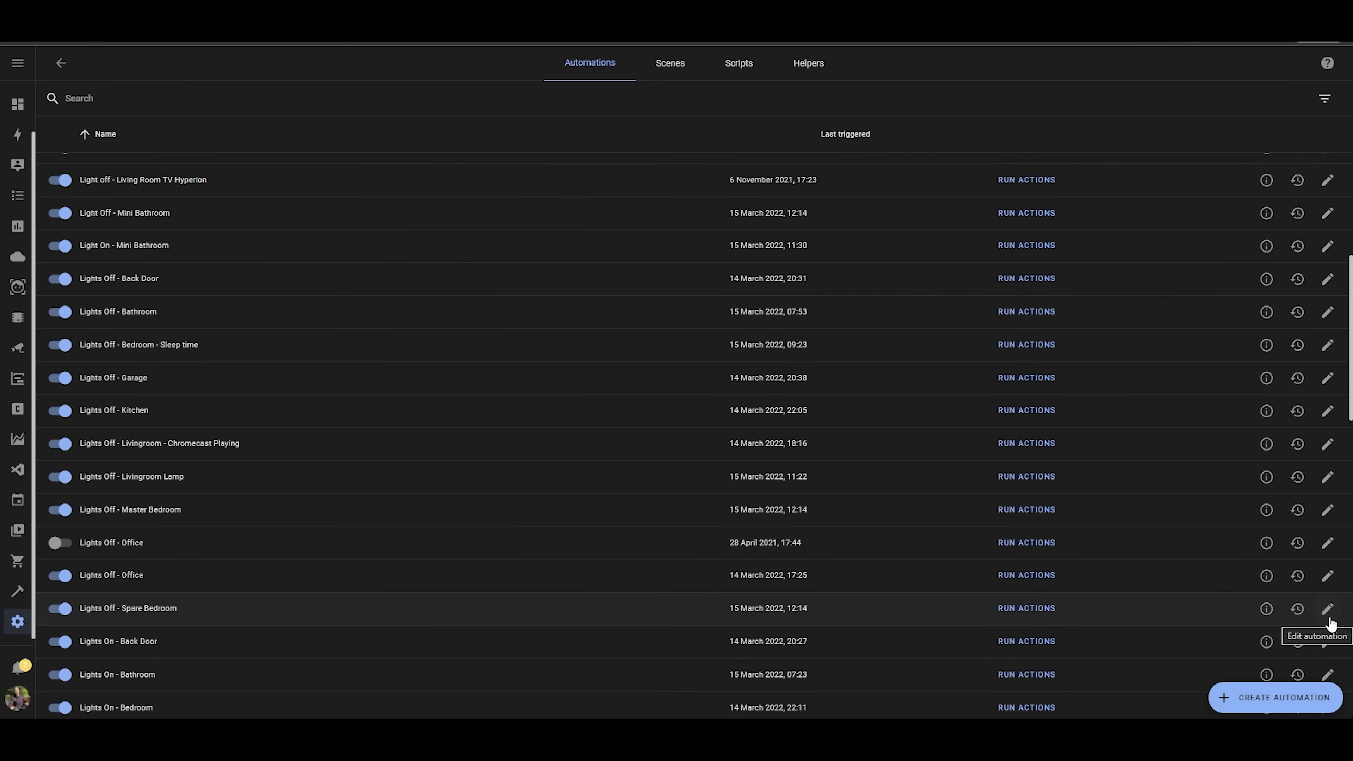
Add a condition of type State to the Lights Off - Spare Bedroom automation
left_click(1327, 610)
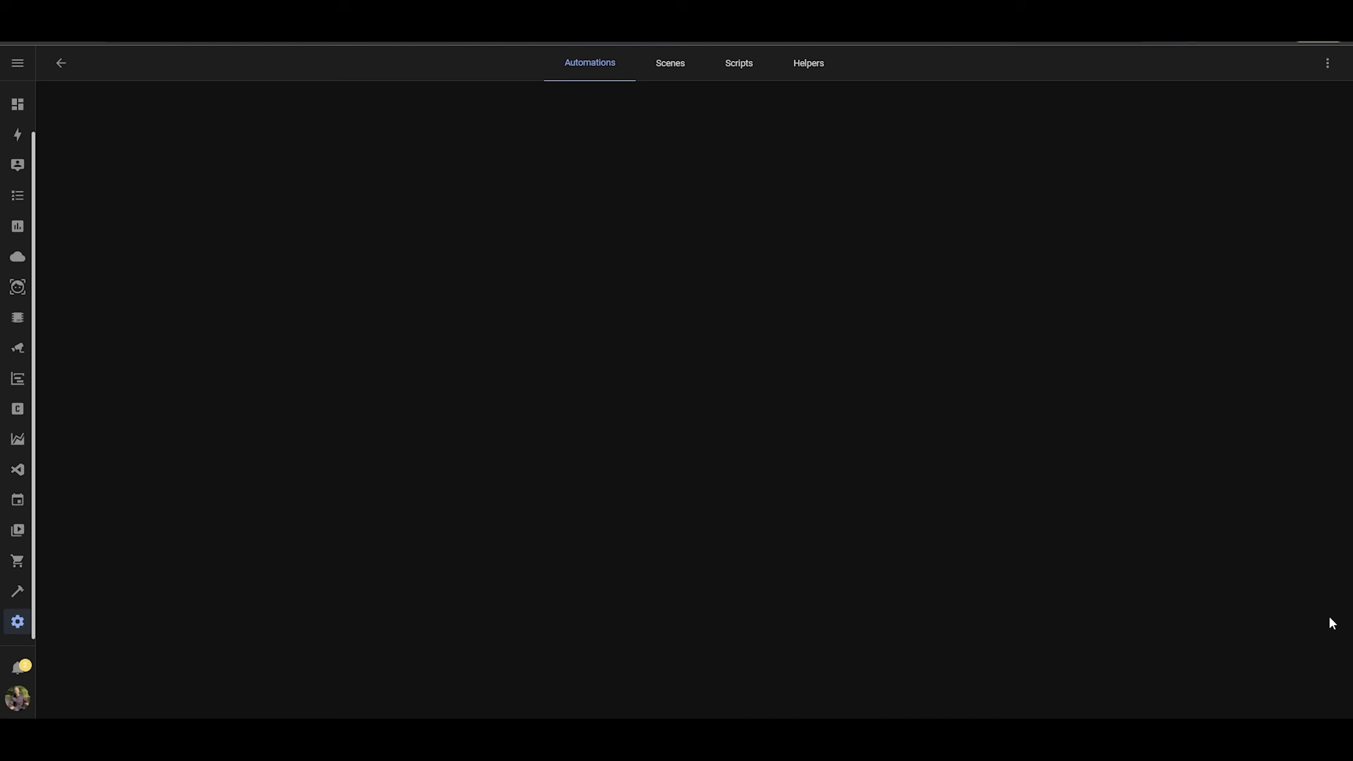
scroll(414, 281, "down", 5)
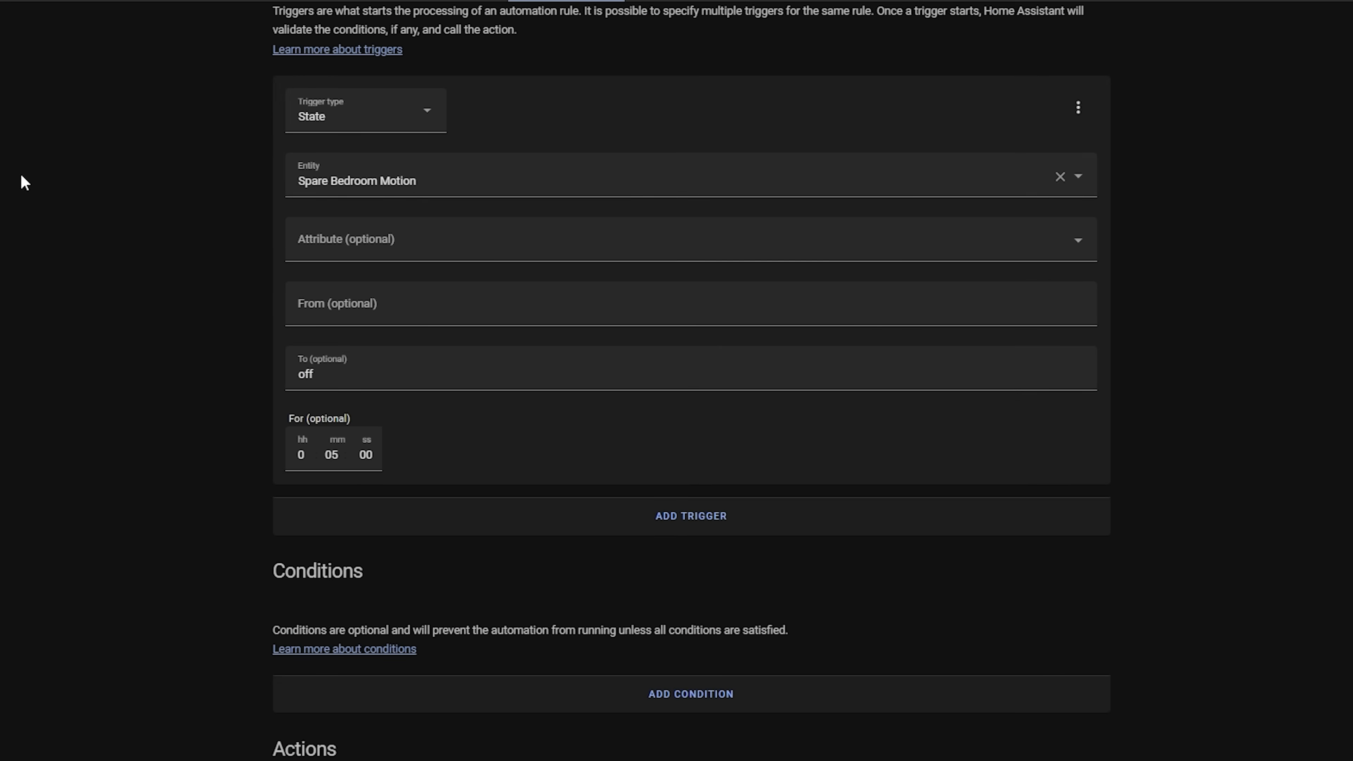
scroll(230, 502, "down", 5)
left_click(669, 413)
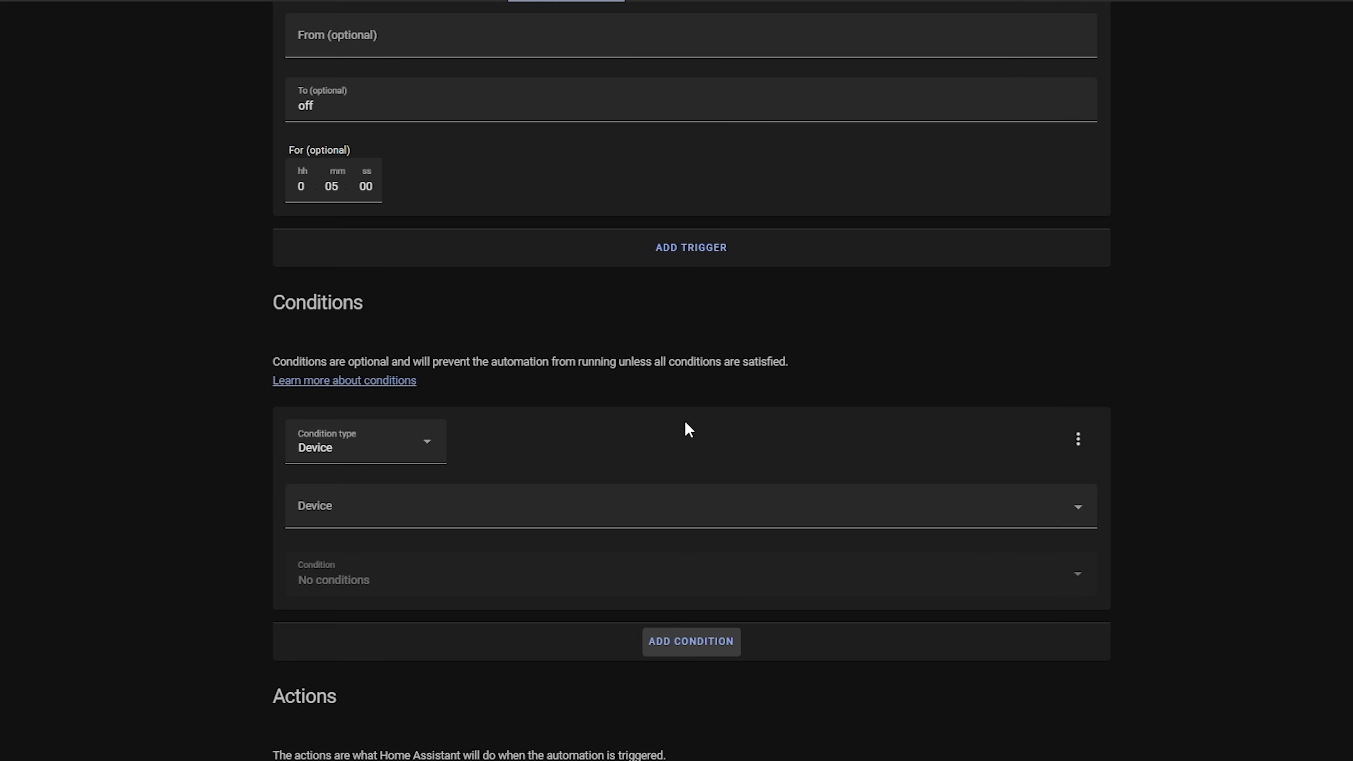
left_click(375, 447)
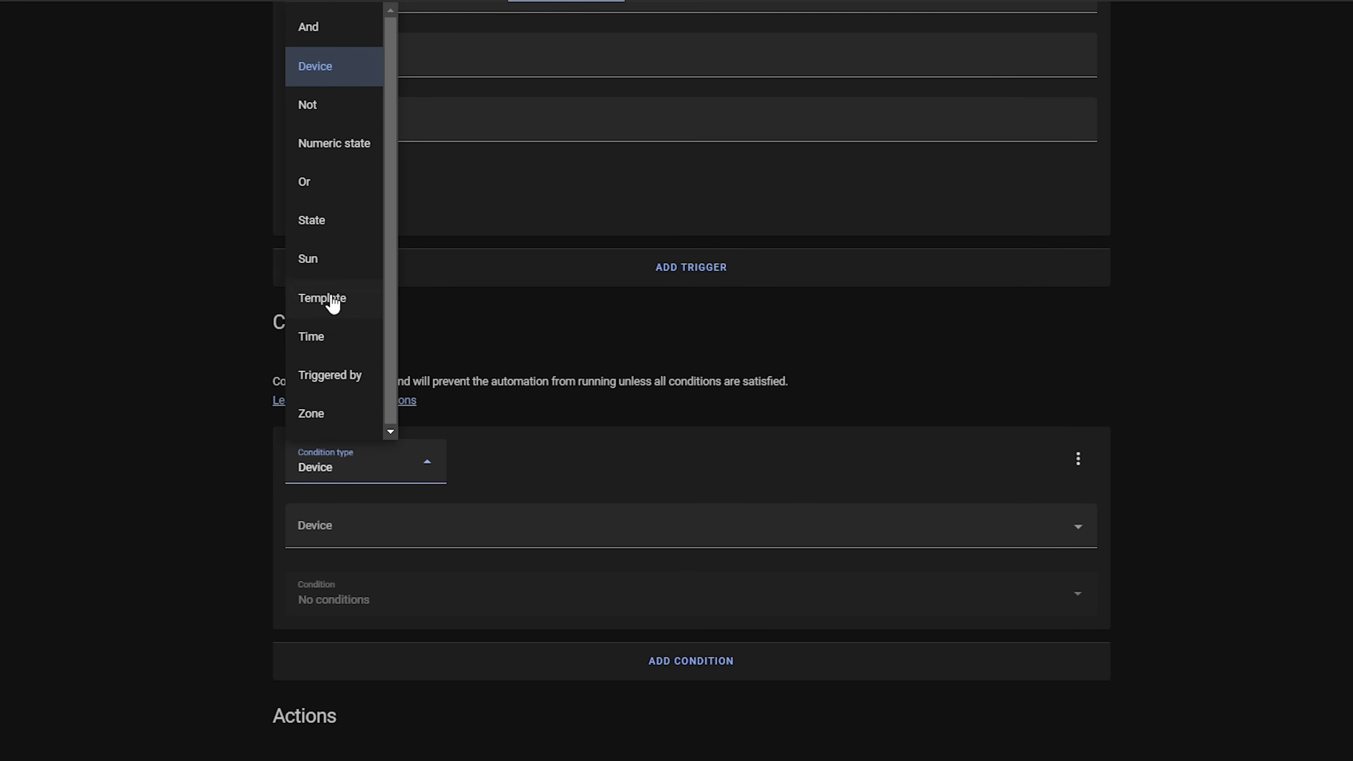
left_click(318, 220)
Set the condition's entity to Spare Room Automations and its required state to on
left_click(418, 527)
type("spare room a")
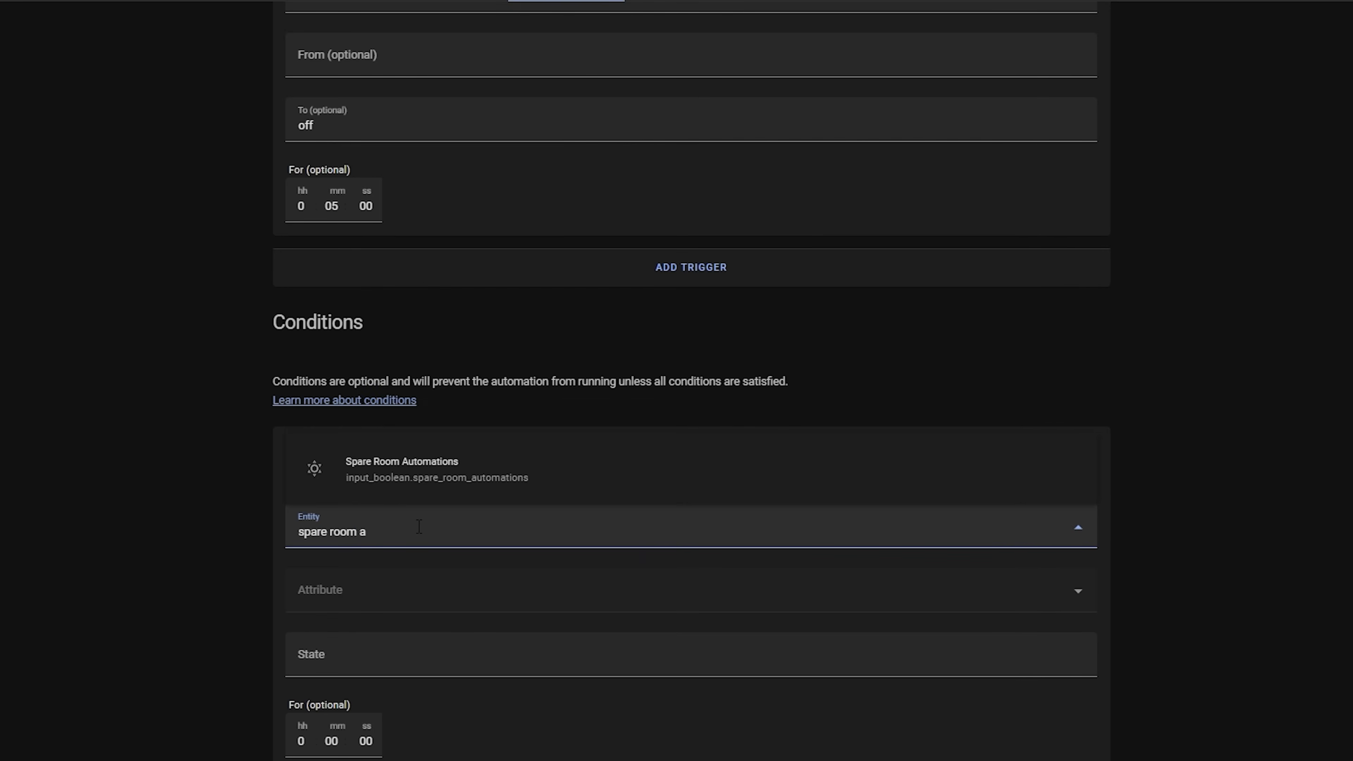
left_click(492, 469)
left_click(368, 660)
type("on")
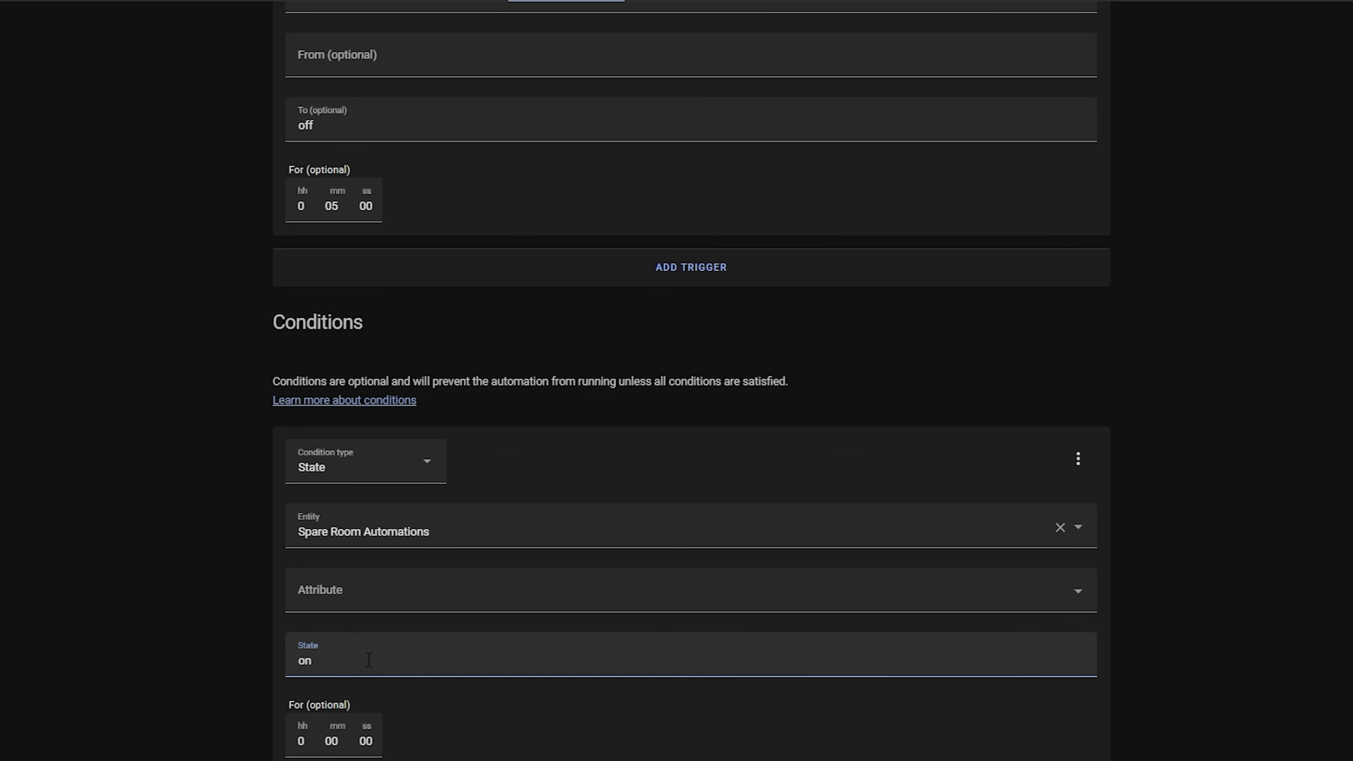
scroll(594, 466, "down", 2)
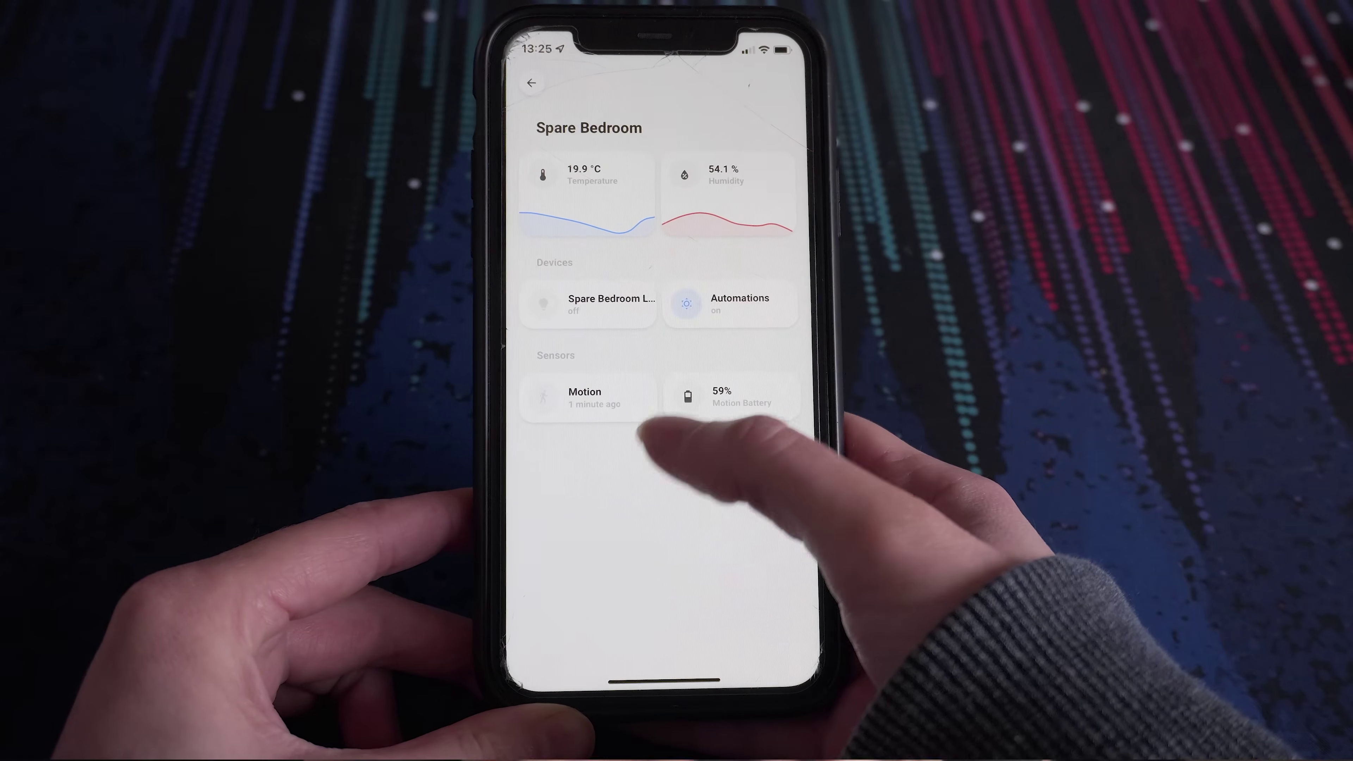
Turn off the Automations device on the phone's Spare Bedroom dashboard and toggle it repeatedly
left_click(745, 302)
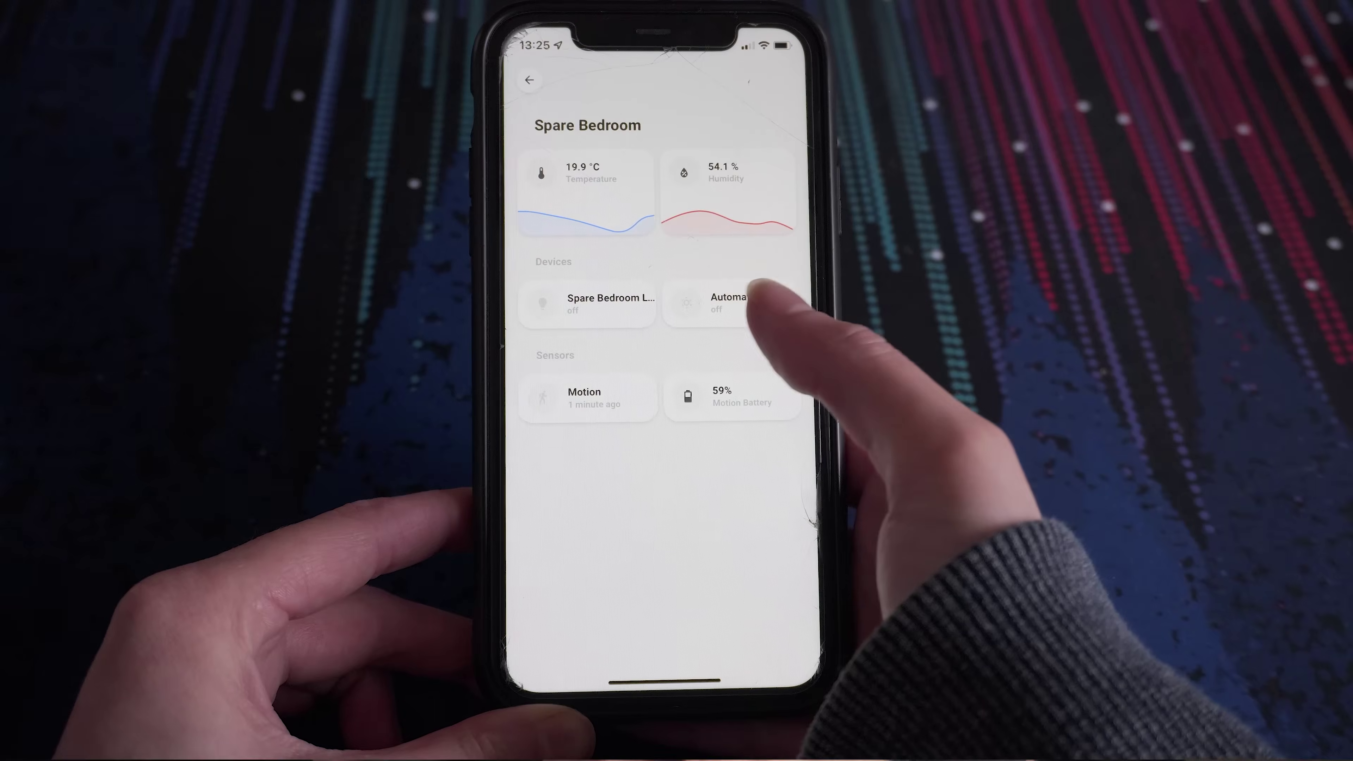
left_click(729, 301)
left_click(703, 304)
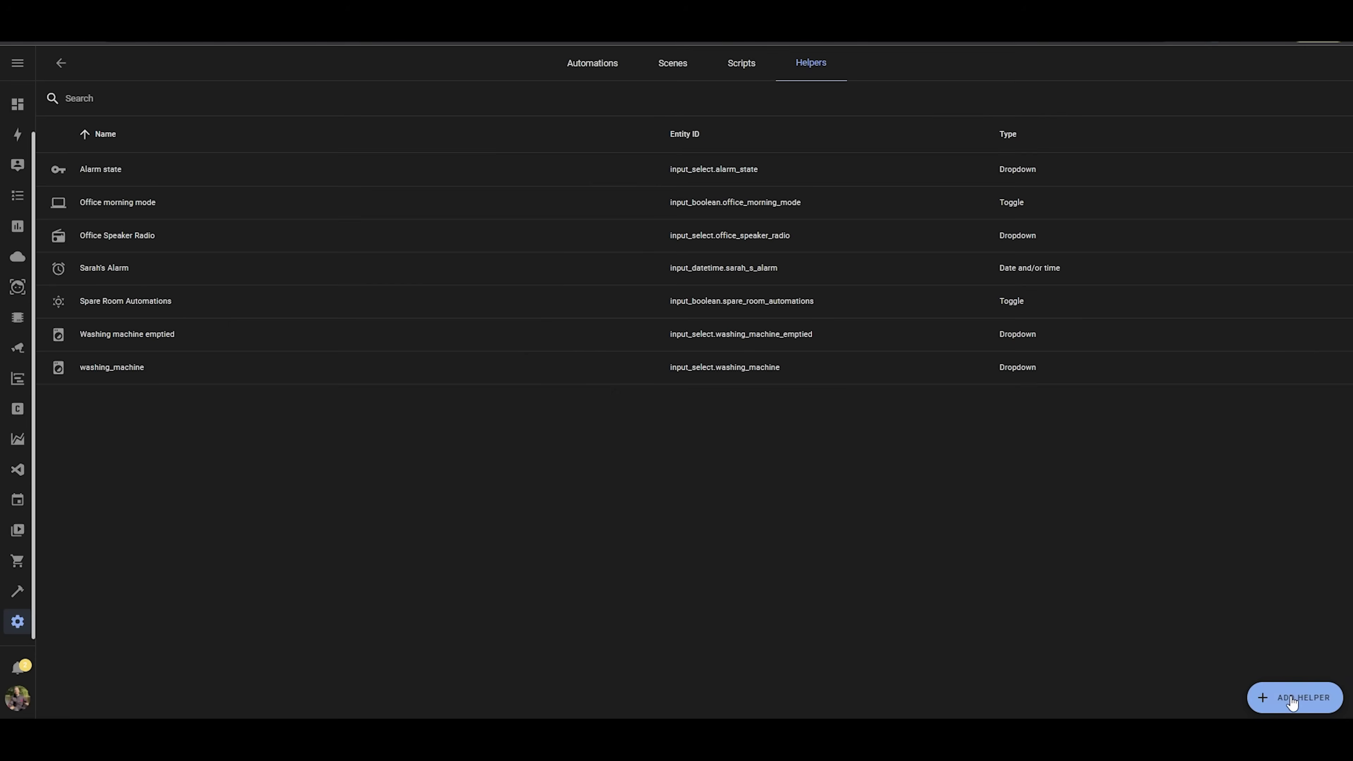
Create a Date and/or time helper for time input only, named as the person's alarm, with the mdi:alarm icon
left_click(1316, 710)
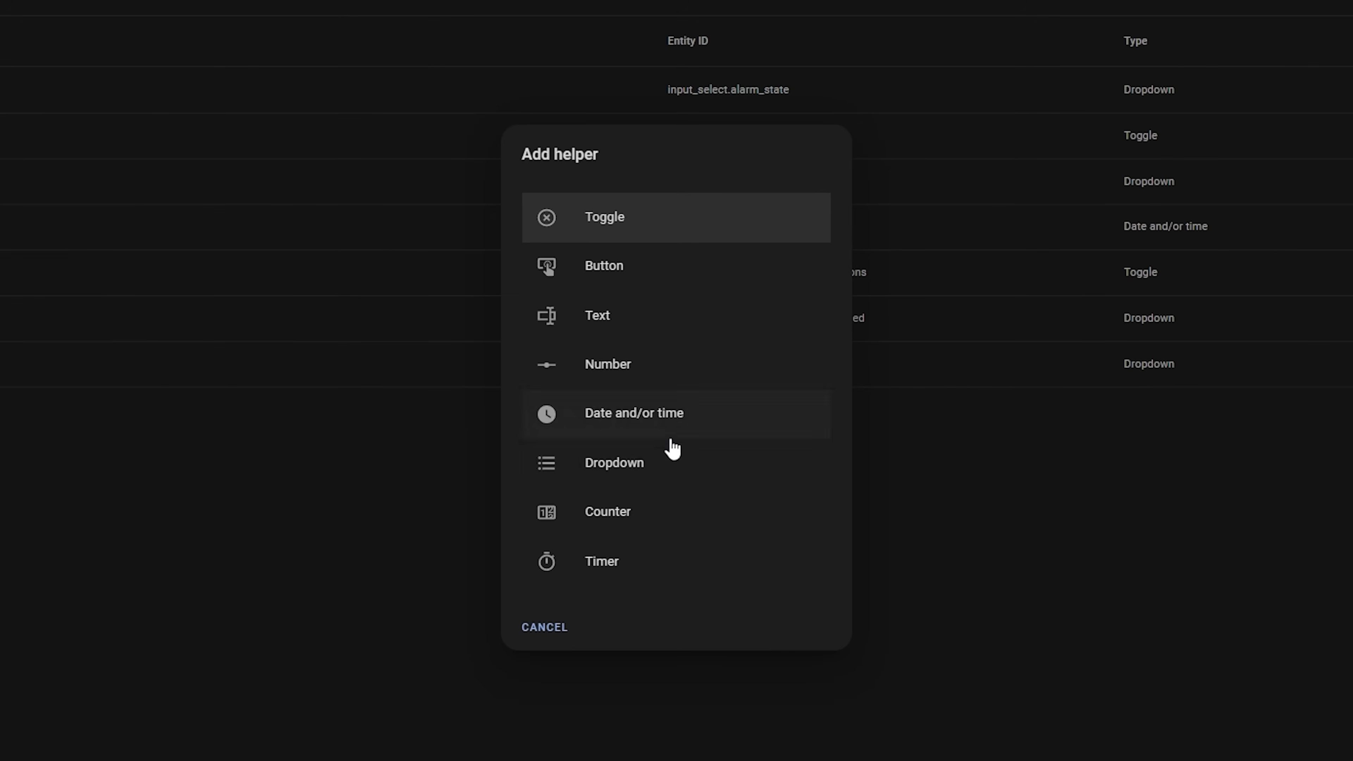
left_click(716, 429)
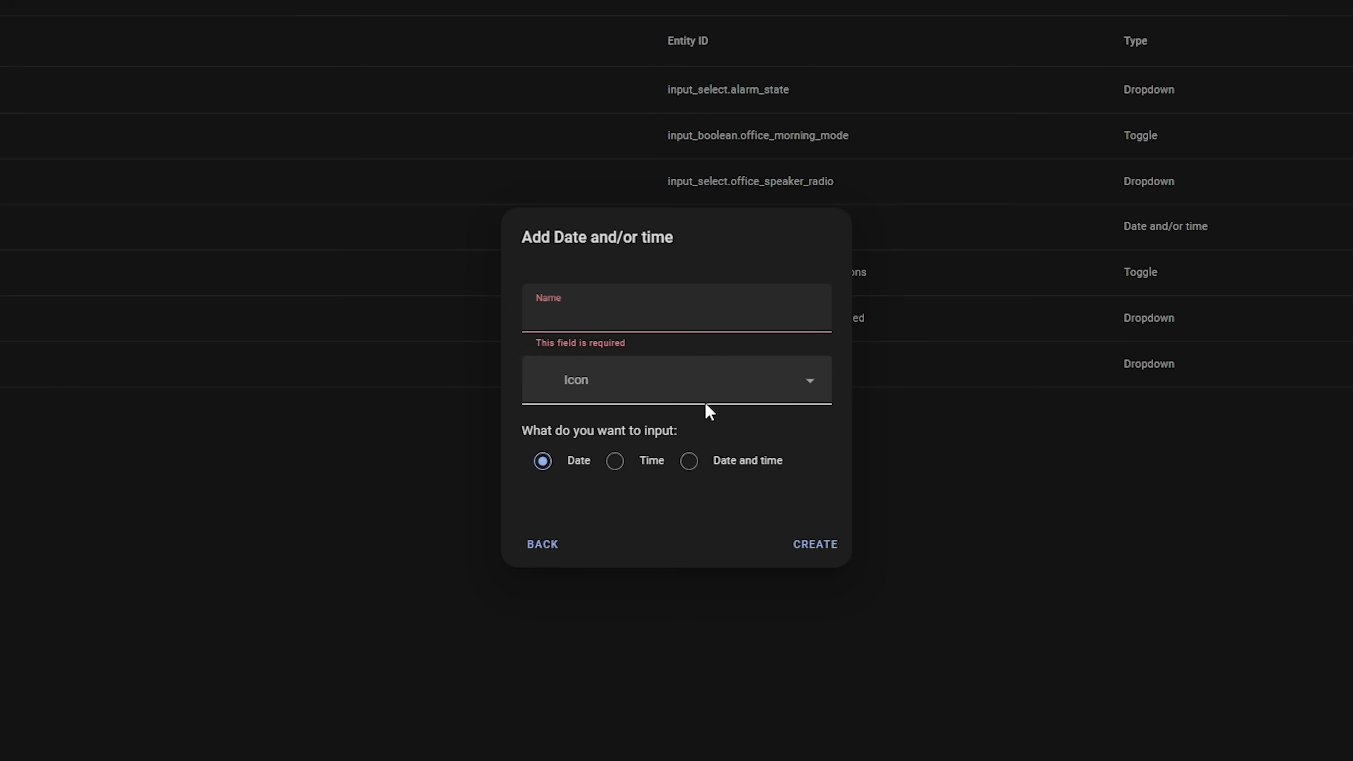
type("Lewis's Alarm")
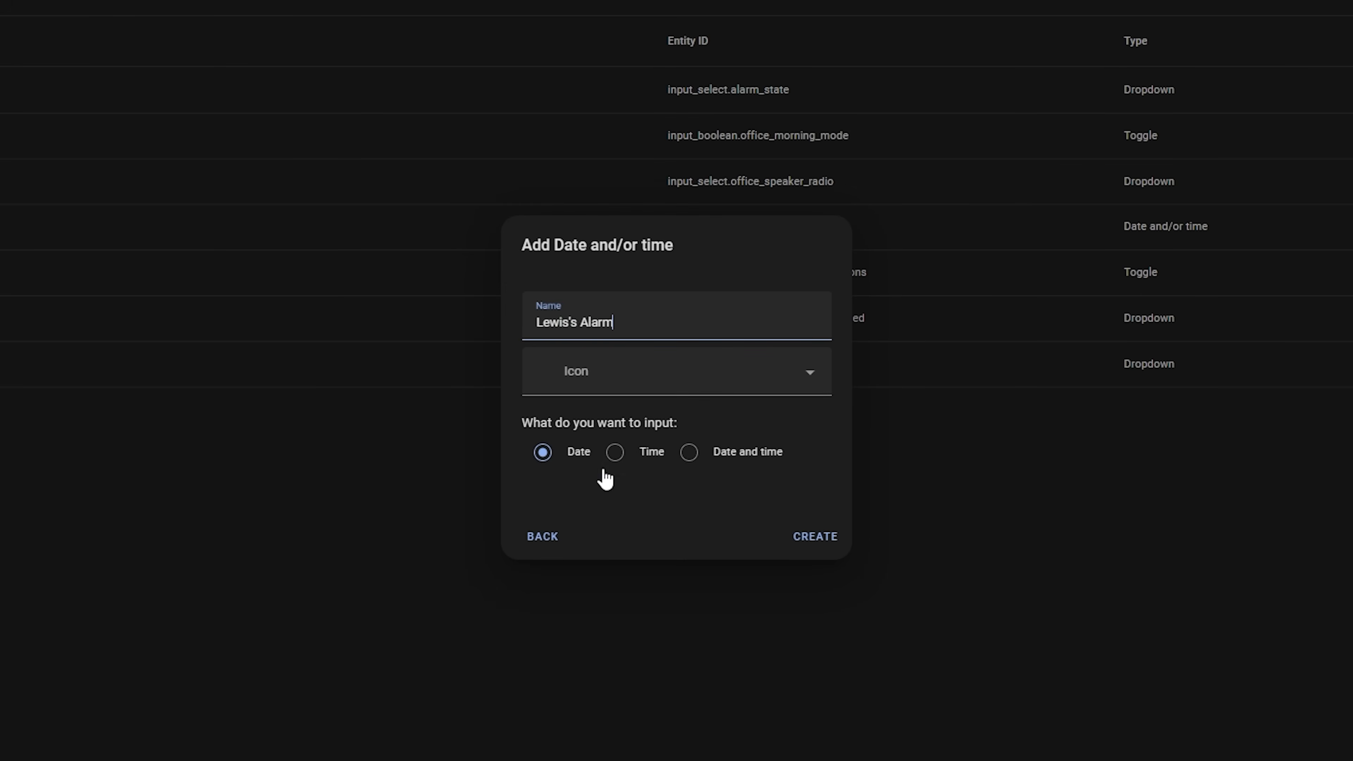
left_click(616, 457)
left_click(609, 384)
type("alarm")
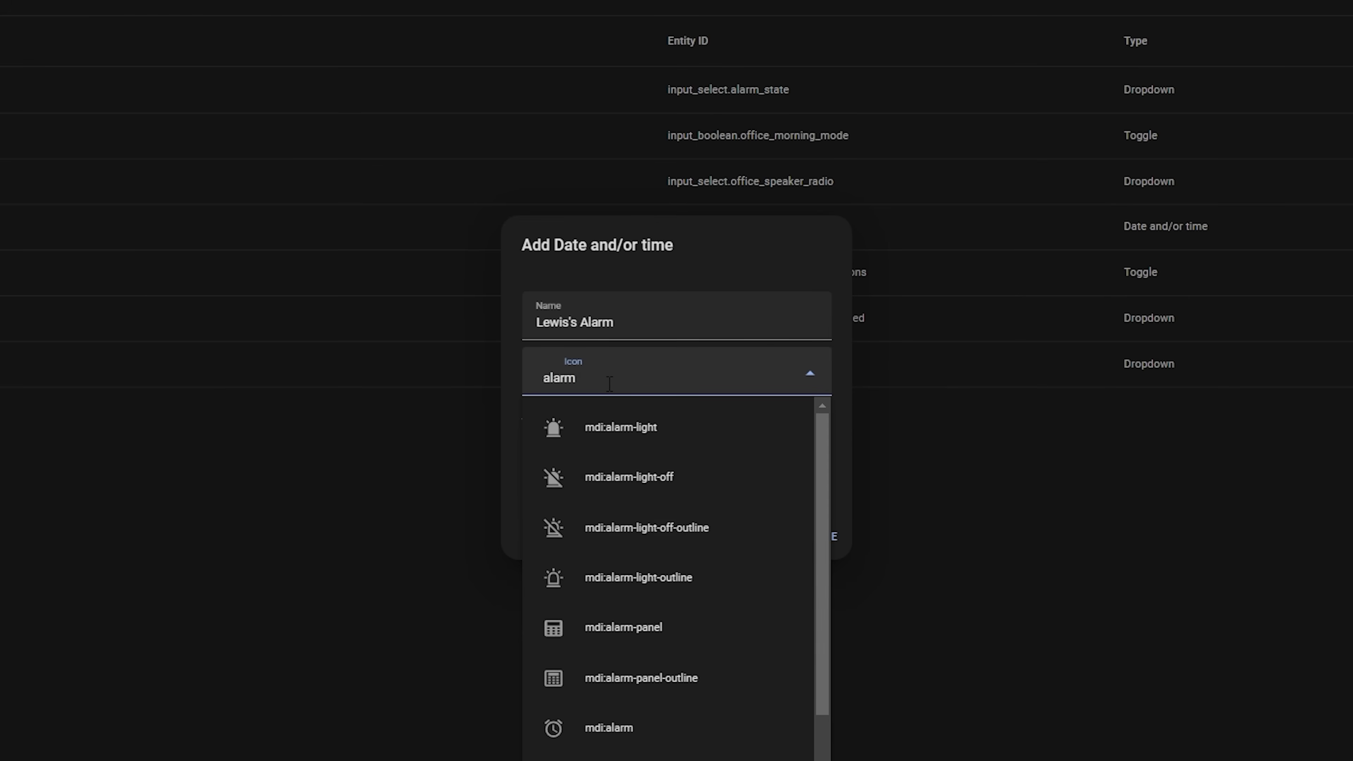
left_click(642, 729)
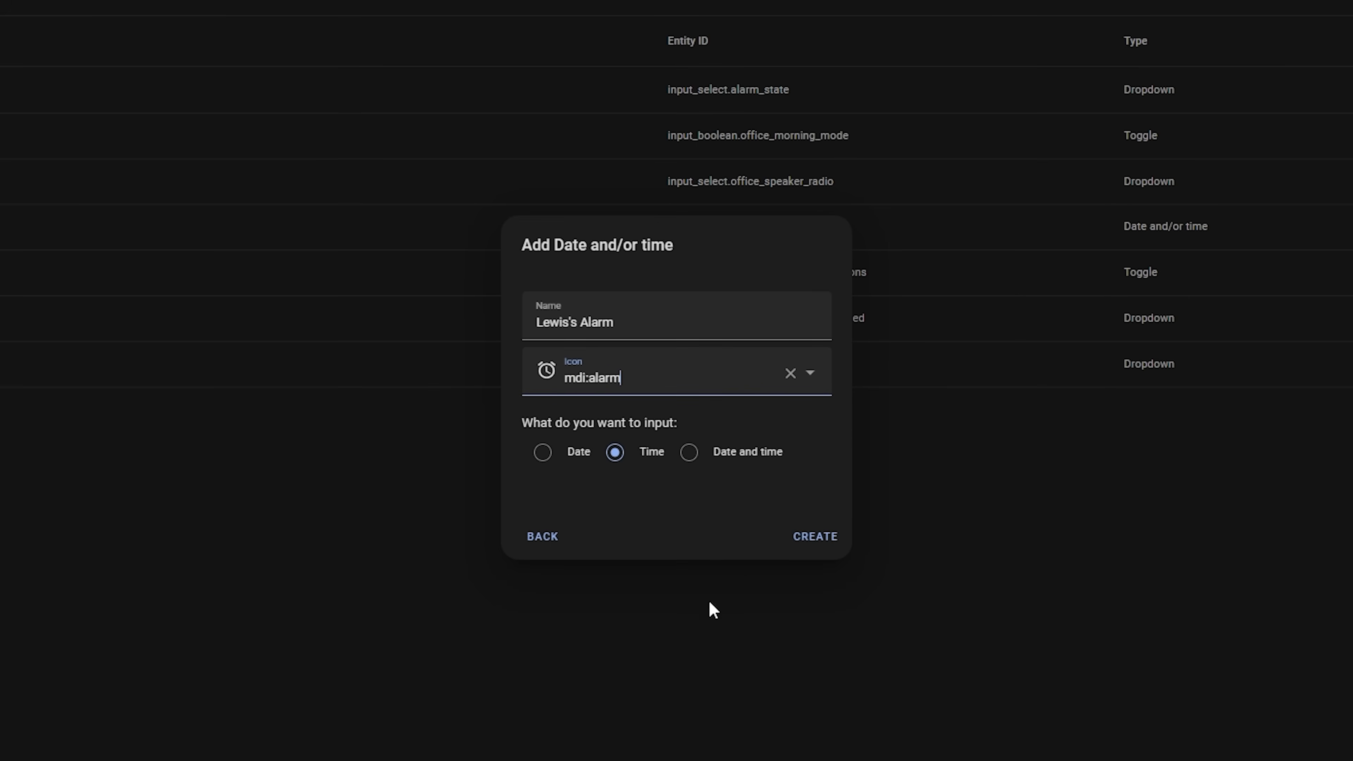
left_click(816, 549)
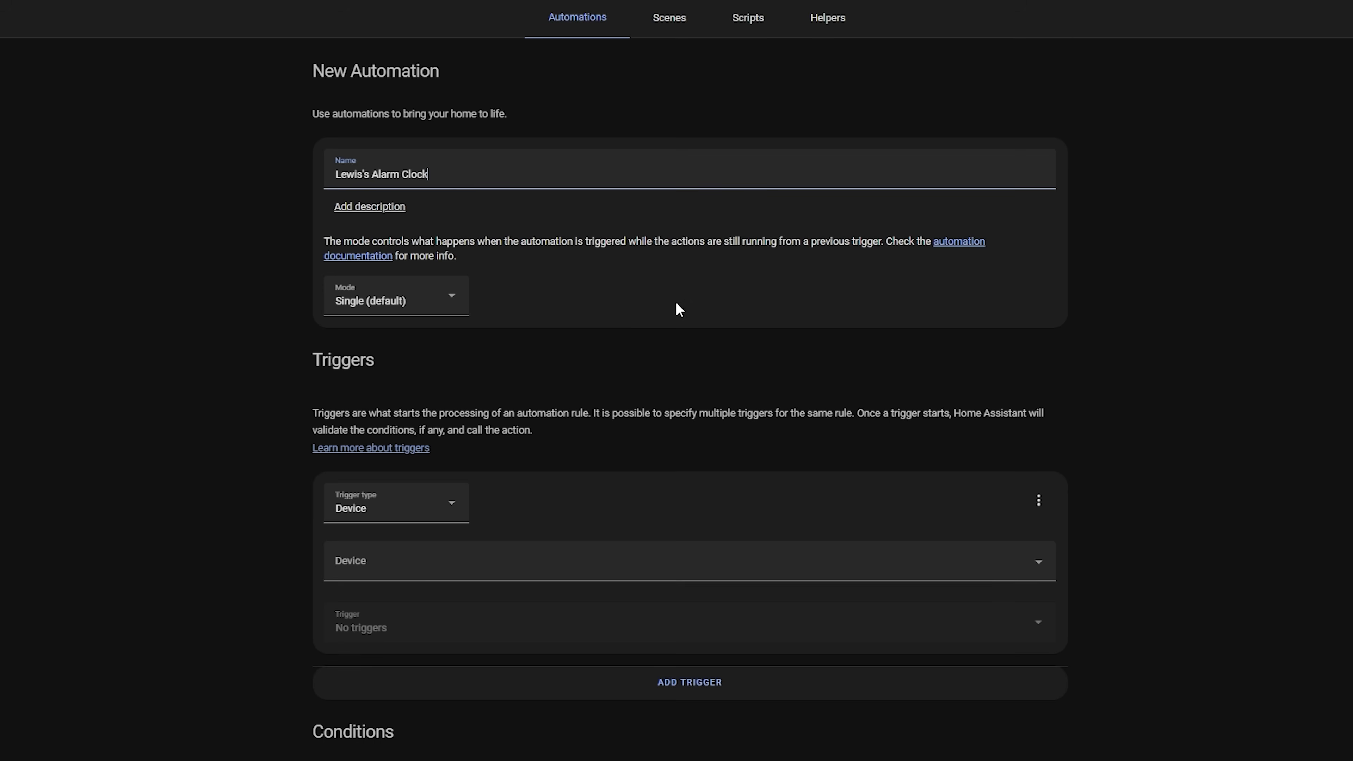
Give the new alarm clock automation a Time trigger that uses the value of the newly created alarm date/time helper
scroll(677, 309, "down", 1)
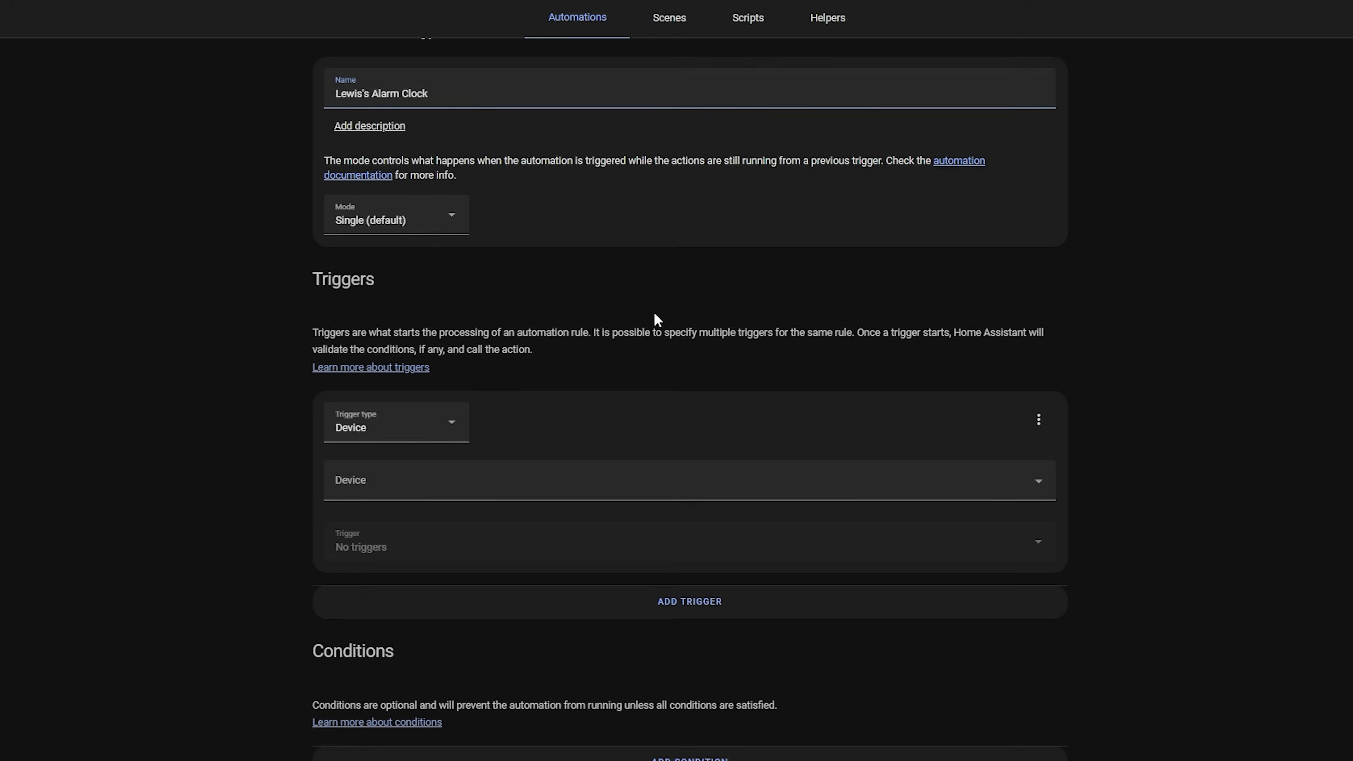
left_click(390, 438)
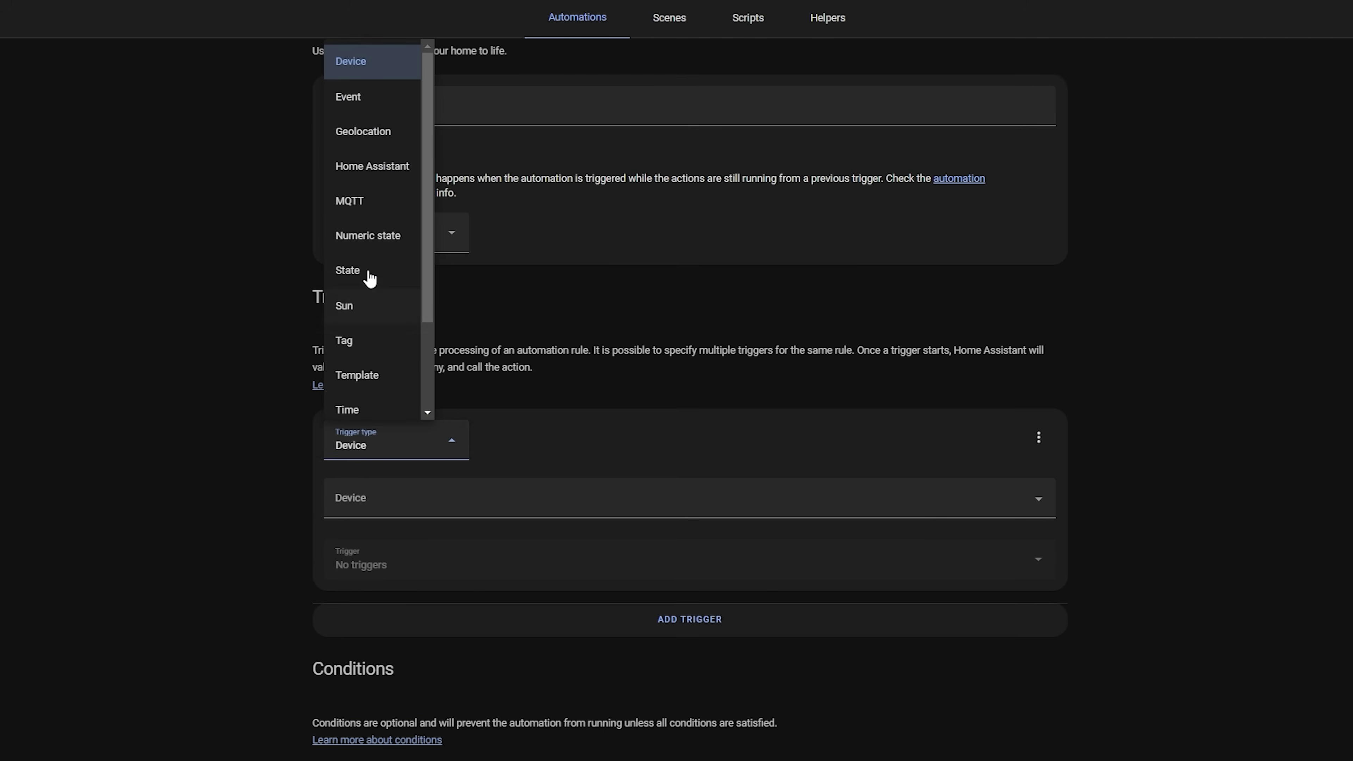
left_click(368, 413)
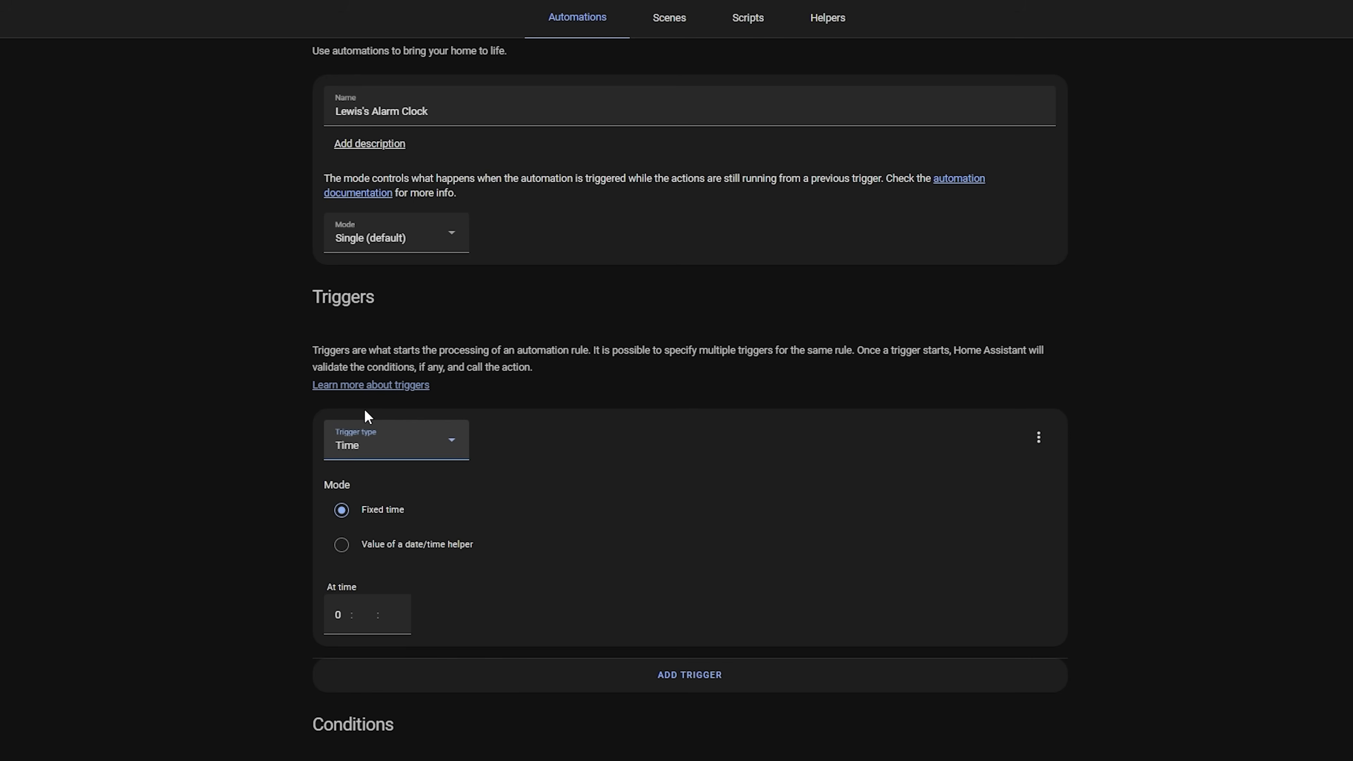
left_click(343, 546)
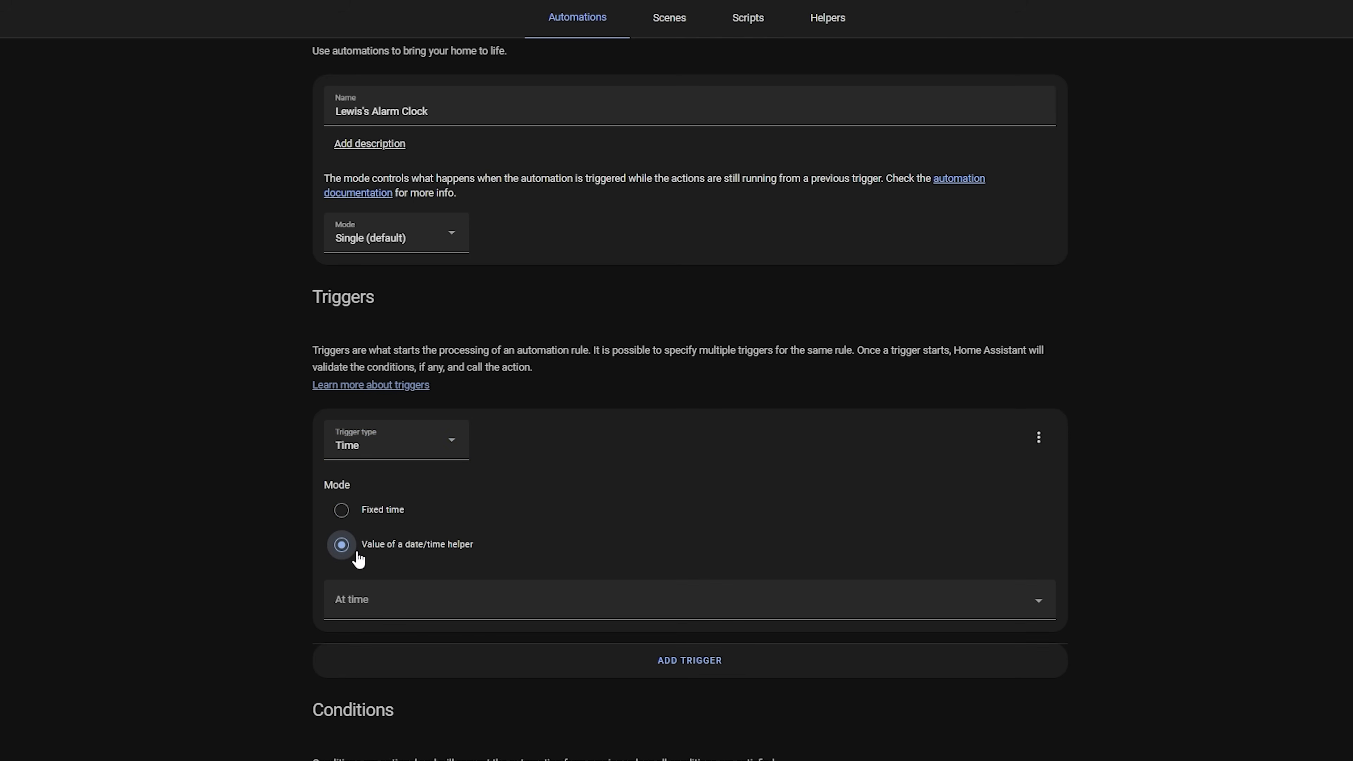
left_click(442, 597)
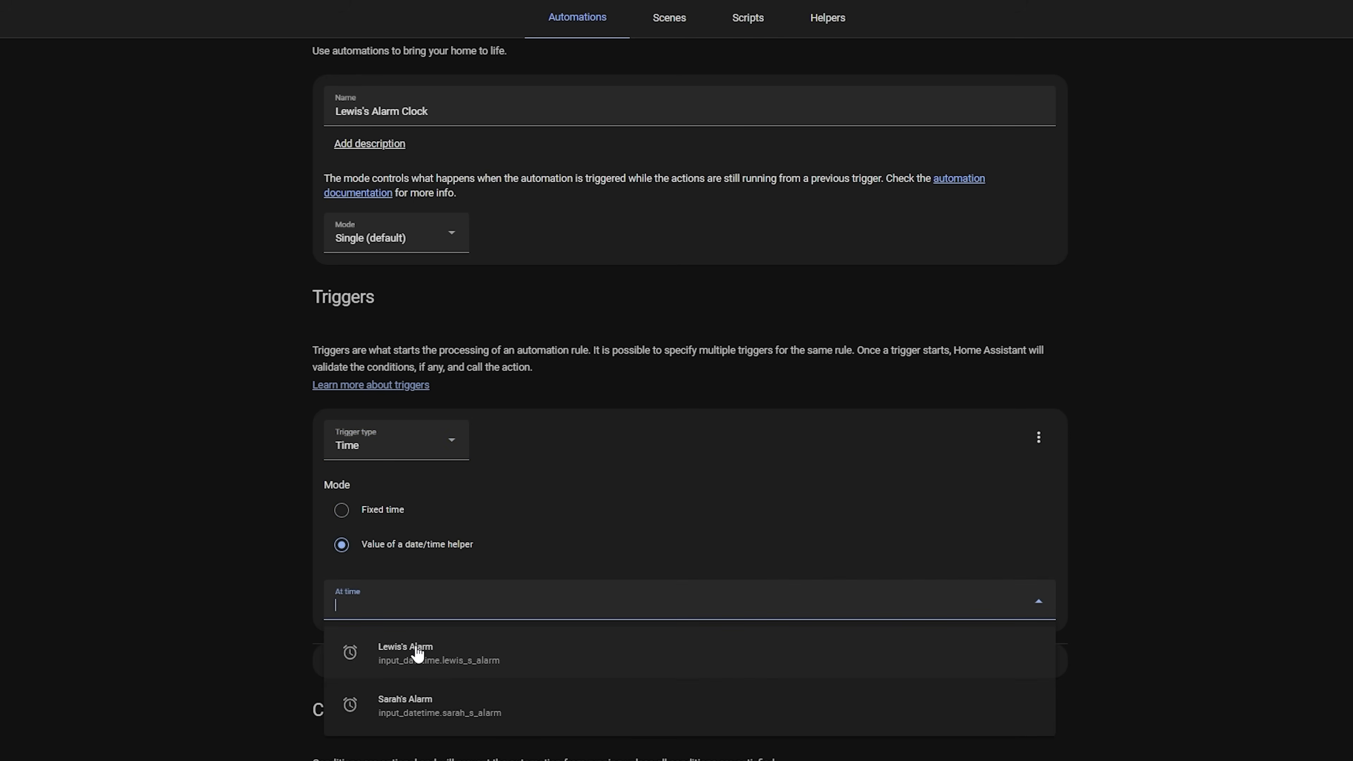
left_click(486, 653)
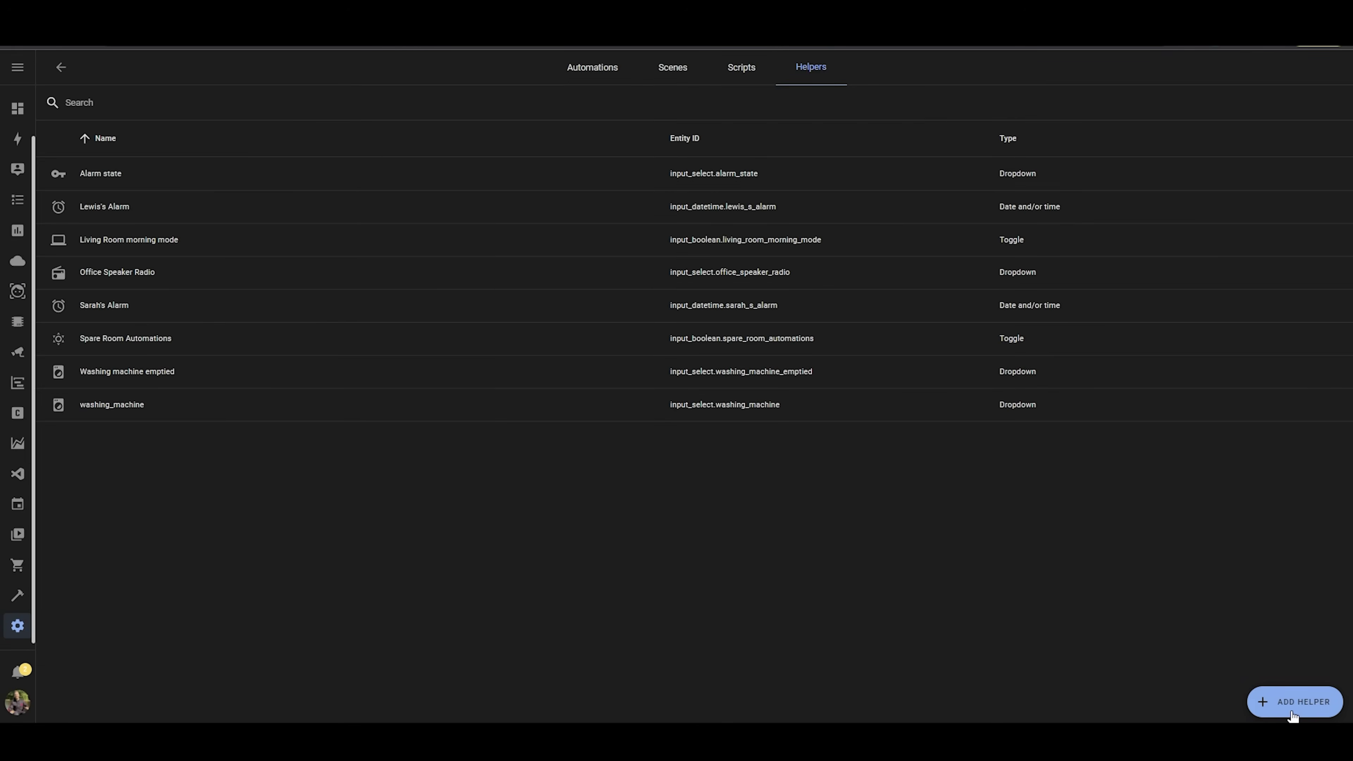
Create a Toggle helper named Office Morning Mode with the mdi:weather-sunny icon
left_click(1292, 709)
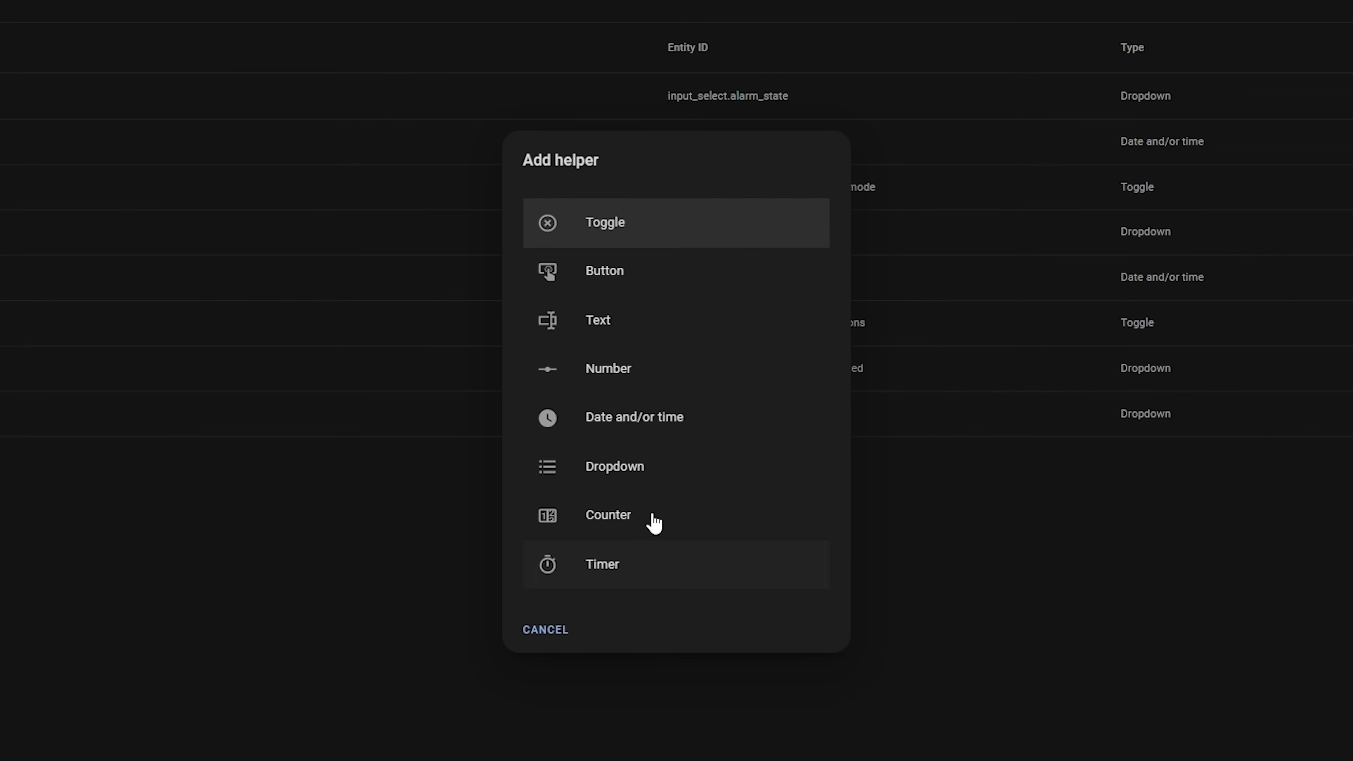
left_click(624, 243)
type("Office Morning Mode")
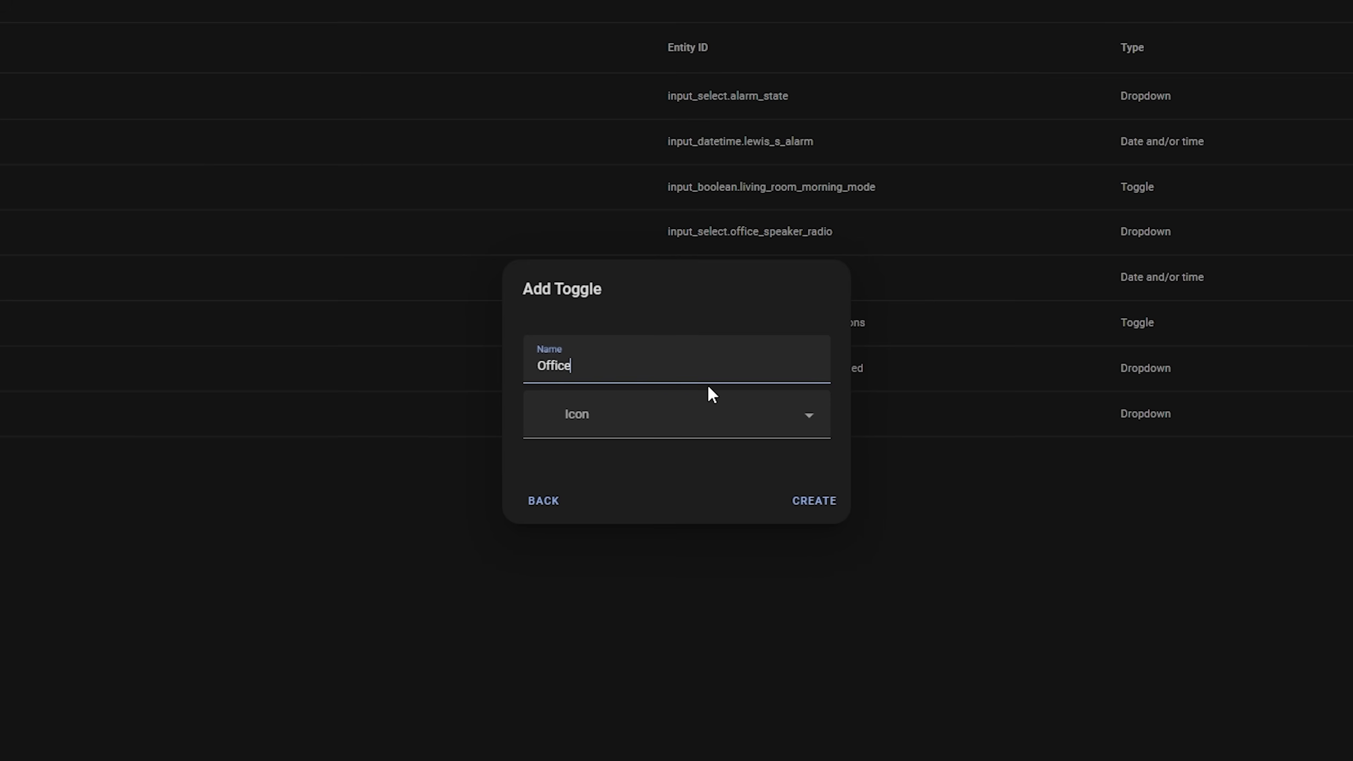
left_click(680, 410)
type("sun")
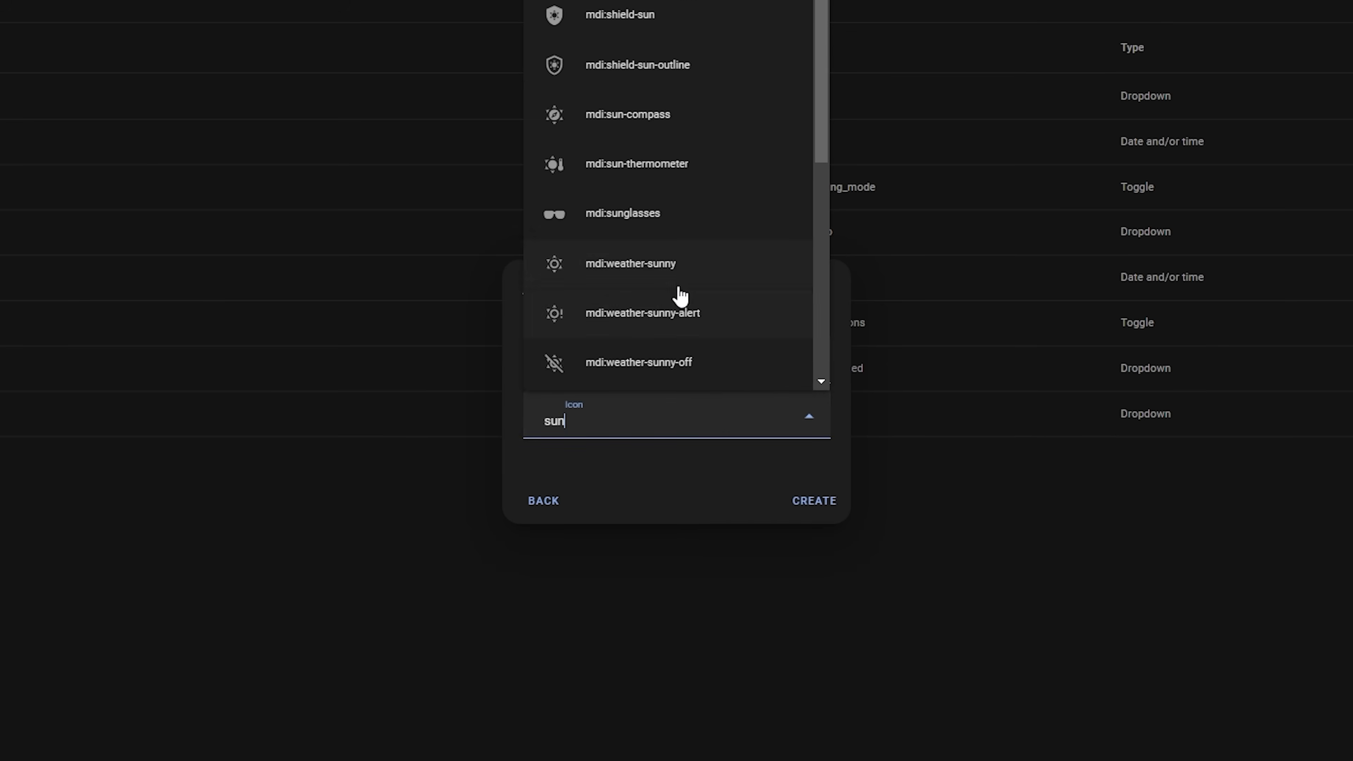
left_click(677, 269)
left_click(814, 504)
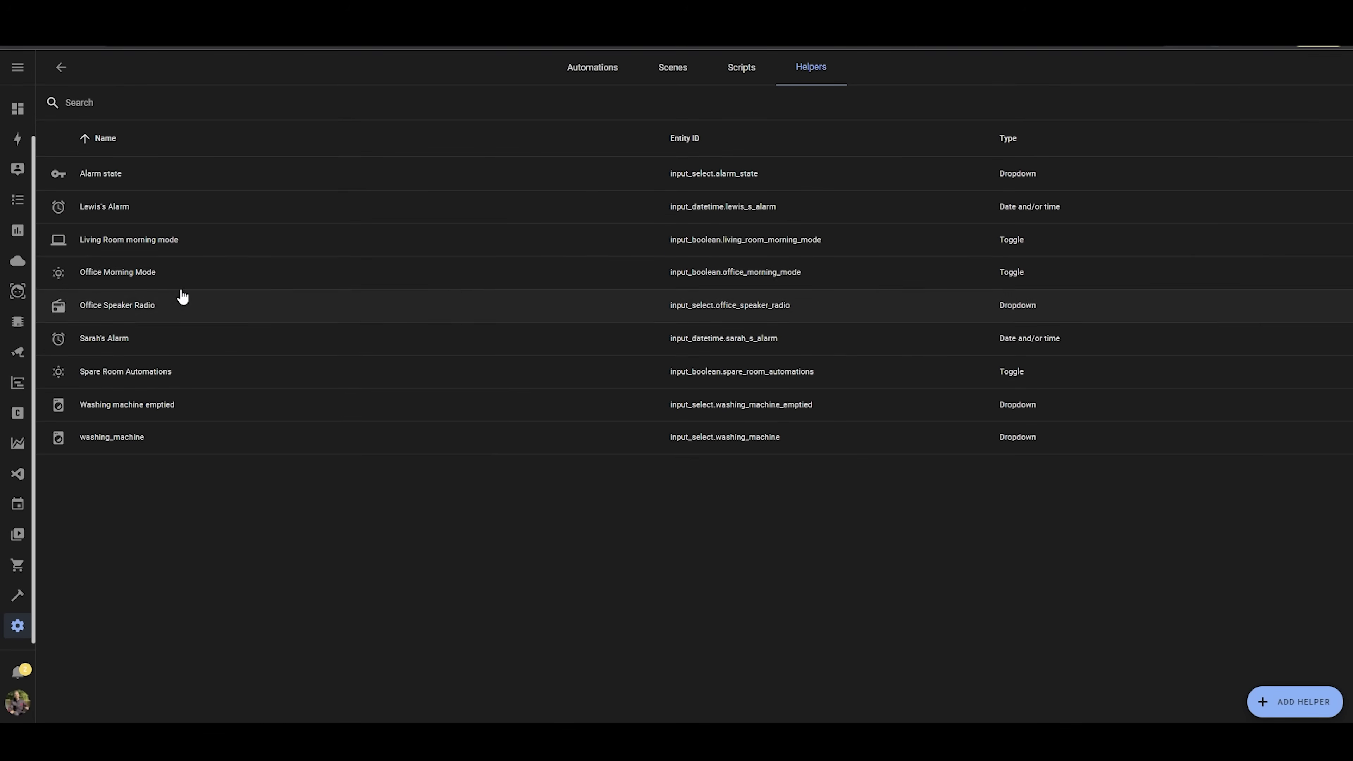
Switch the Office Morning Mode helper on, test it by toggling it off and back on, and close its details
left_click(130, 285)
left_click(798, 244)
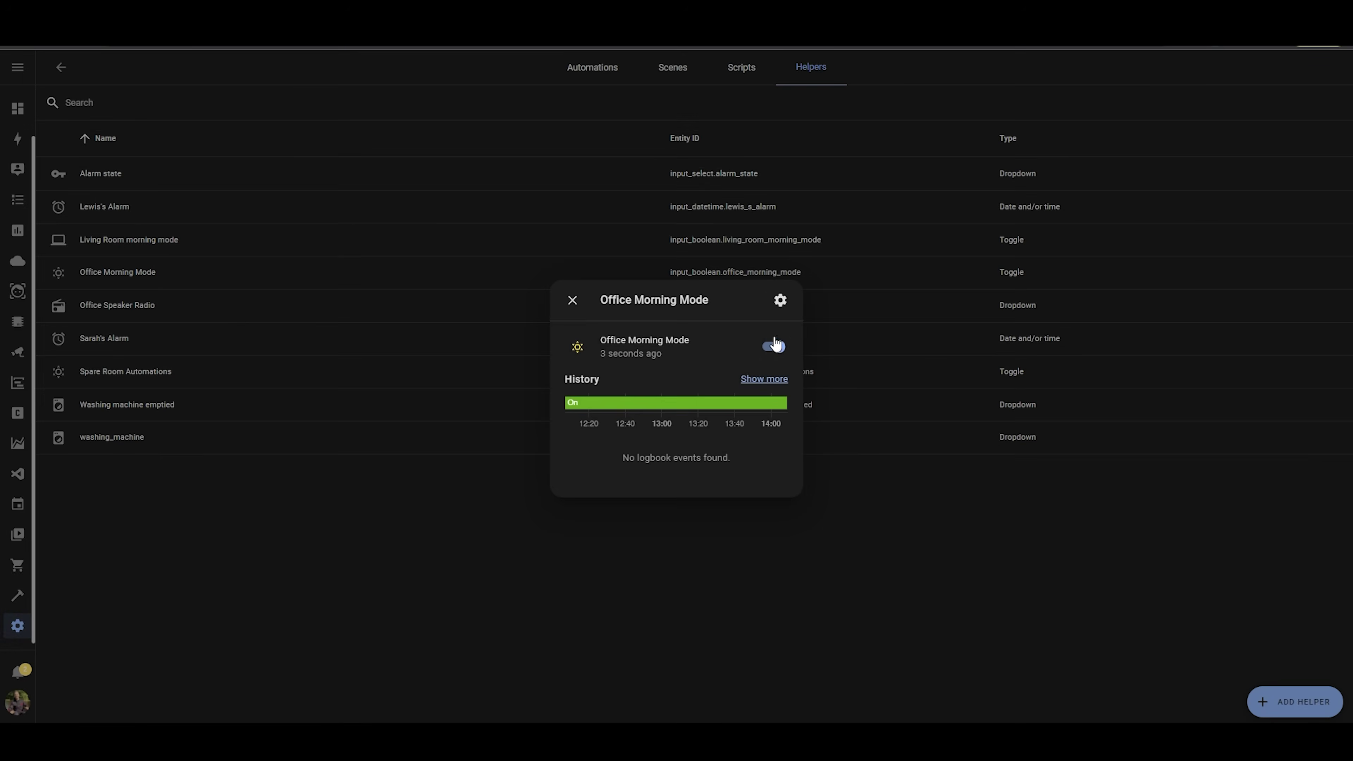
left_click(775, 347)
left_click(775, 347)
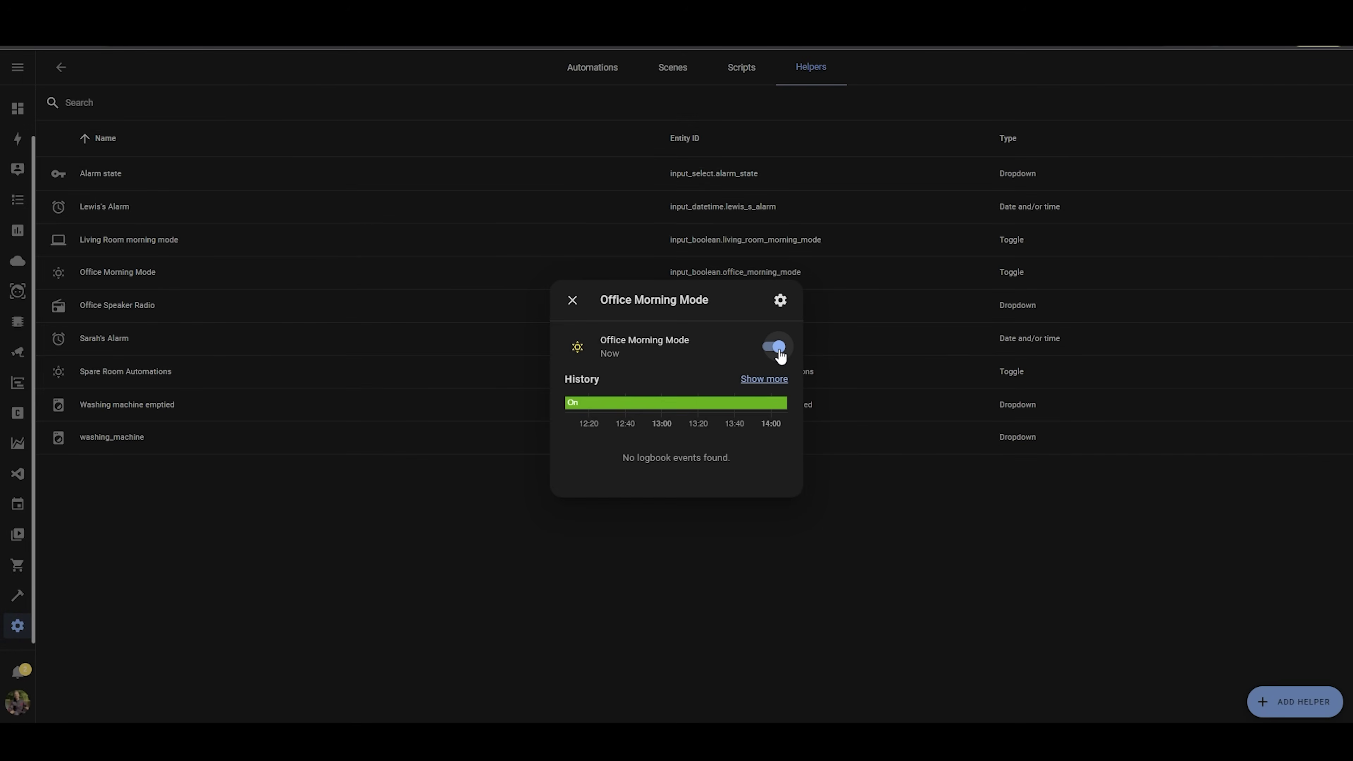
left_click(572, 302)
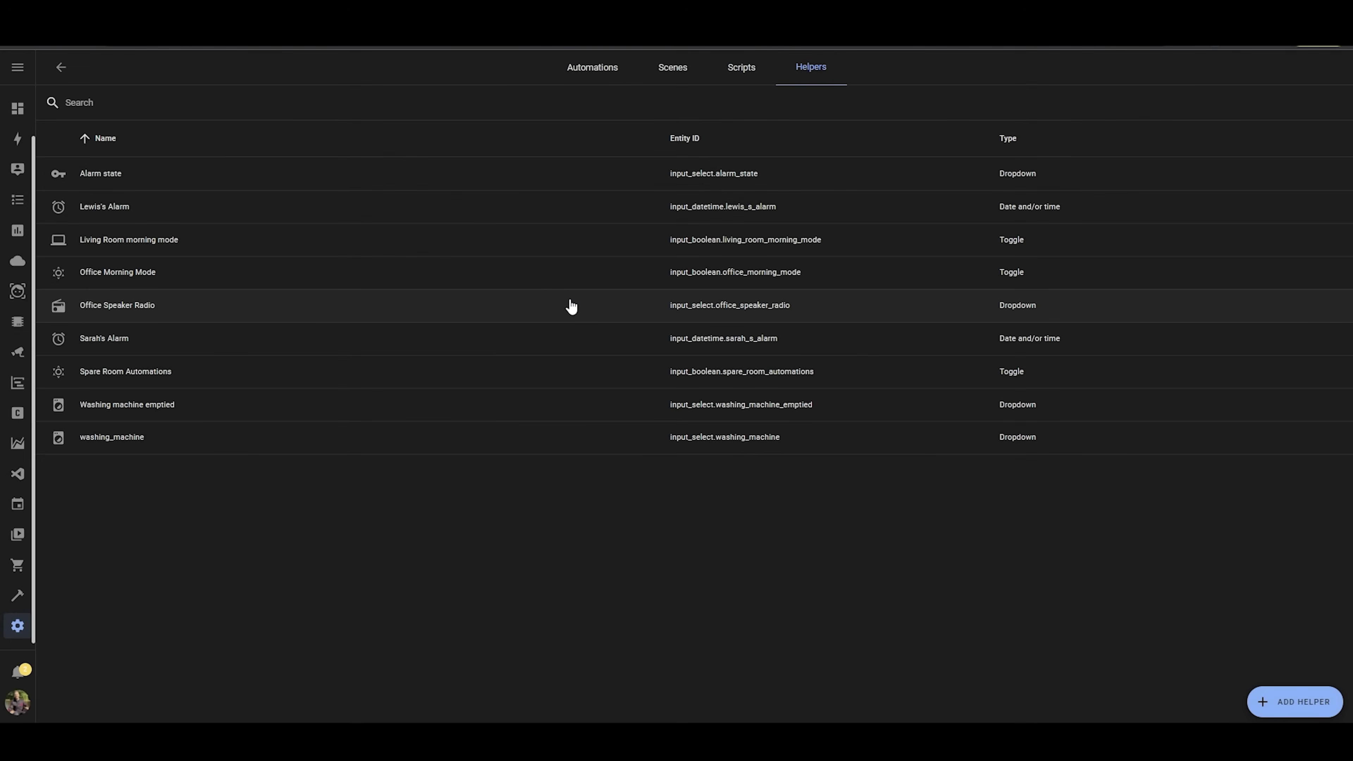
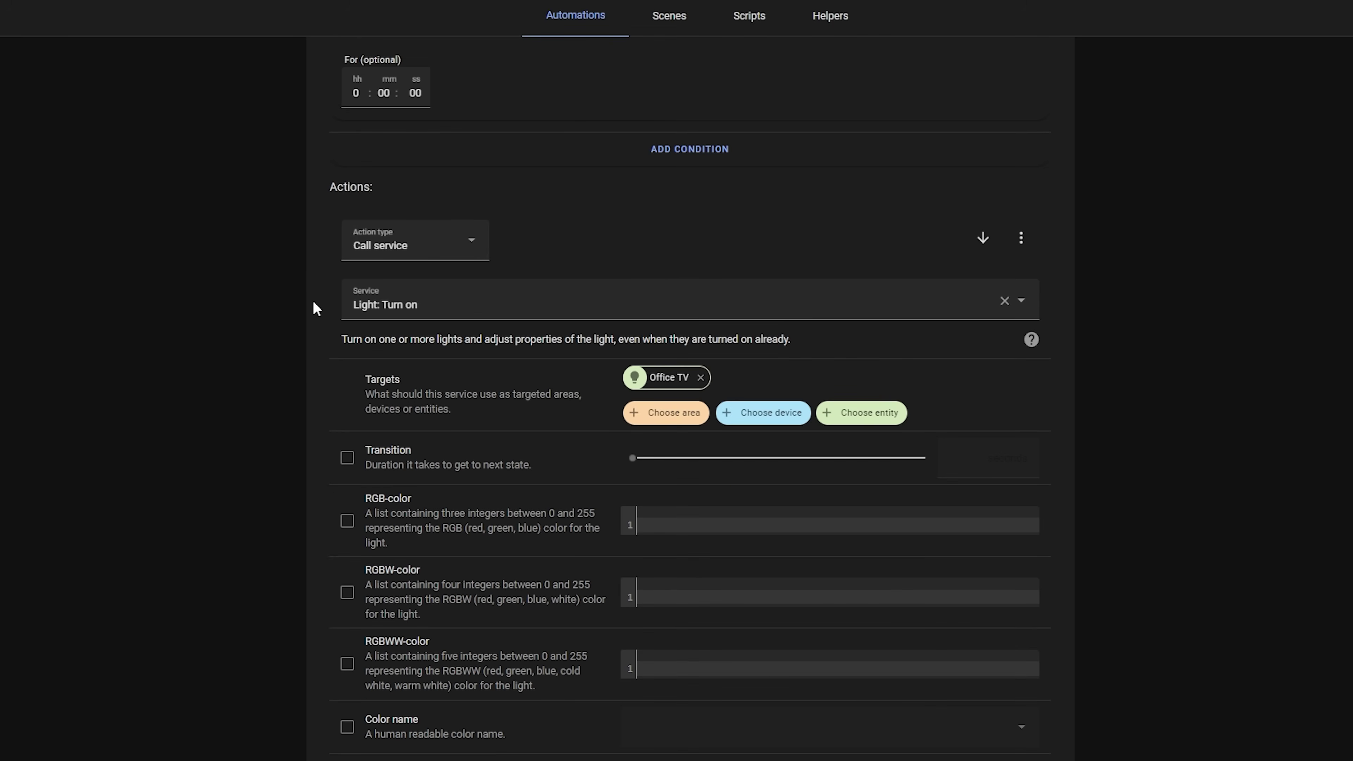
Review the office automation's light, blind, announcement and Office Morning Mode turn-off actions, as well as its default actions
scroll(311, 306, "down", 20)
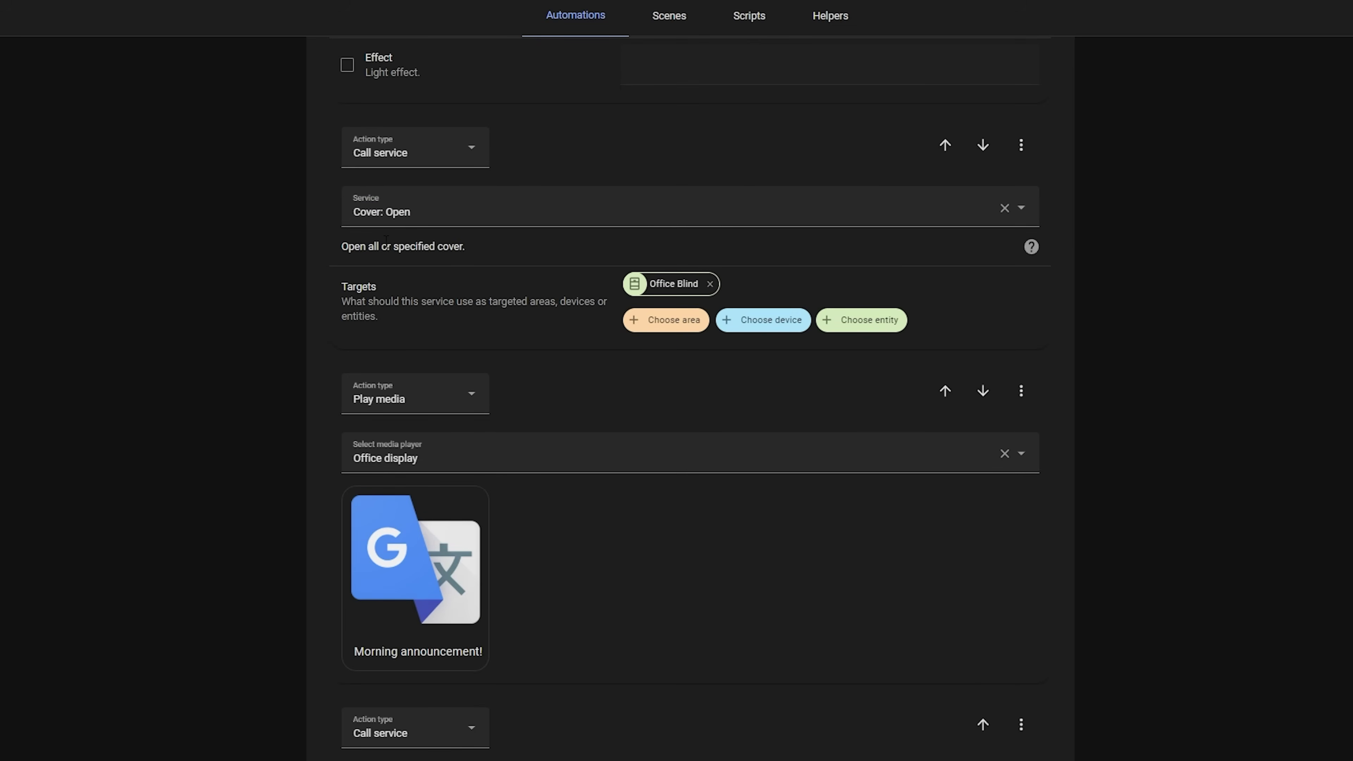
scroll(421, 422, "down", 5)
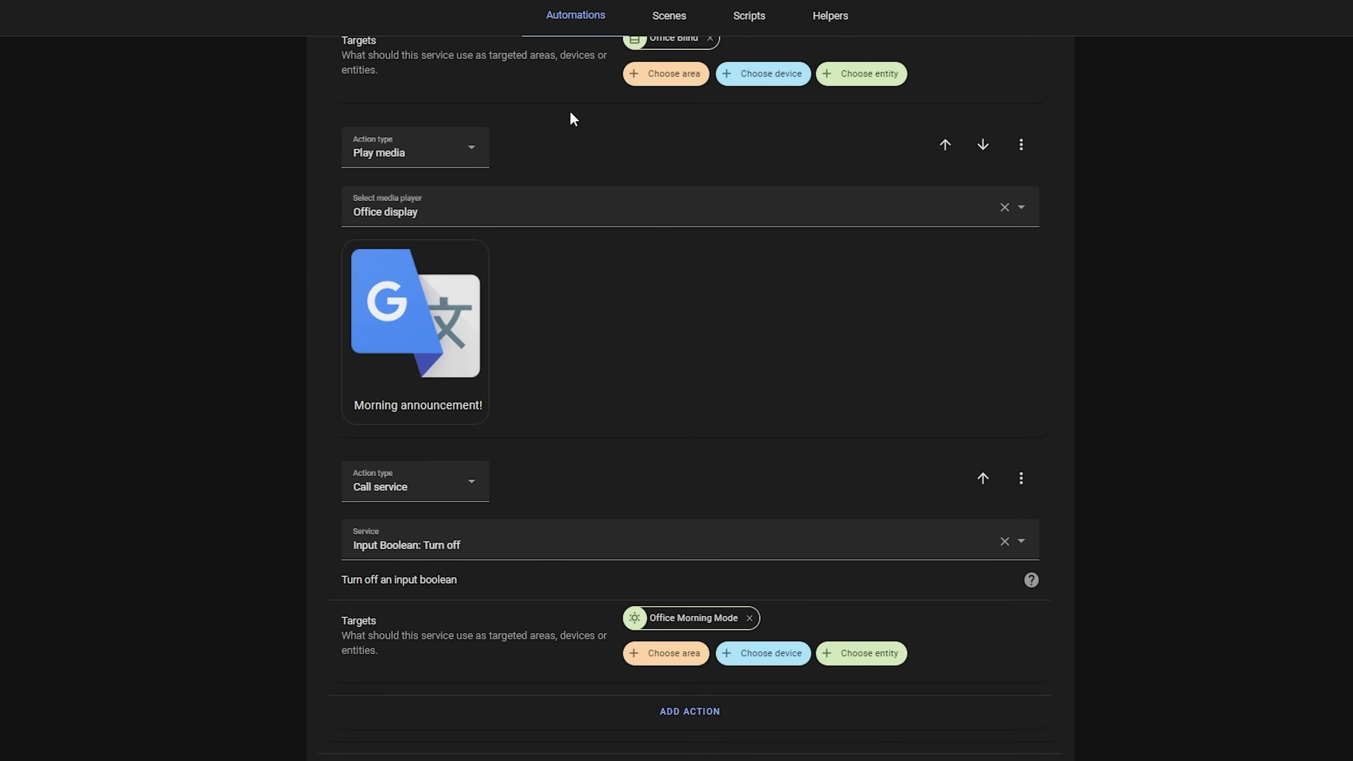
scroll(503, 328, "down", 3)
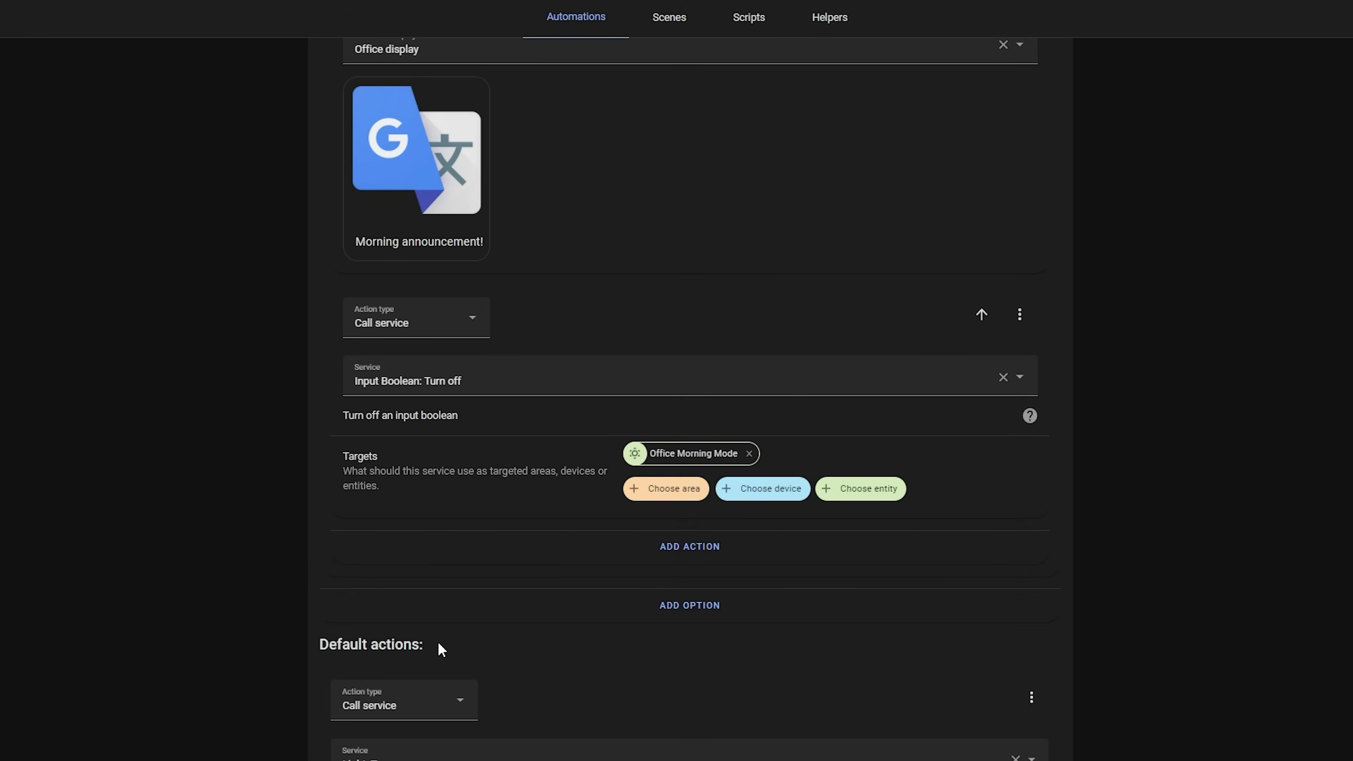
scroll(690, 400, "down", 10)
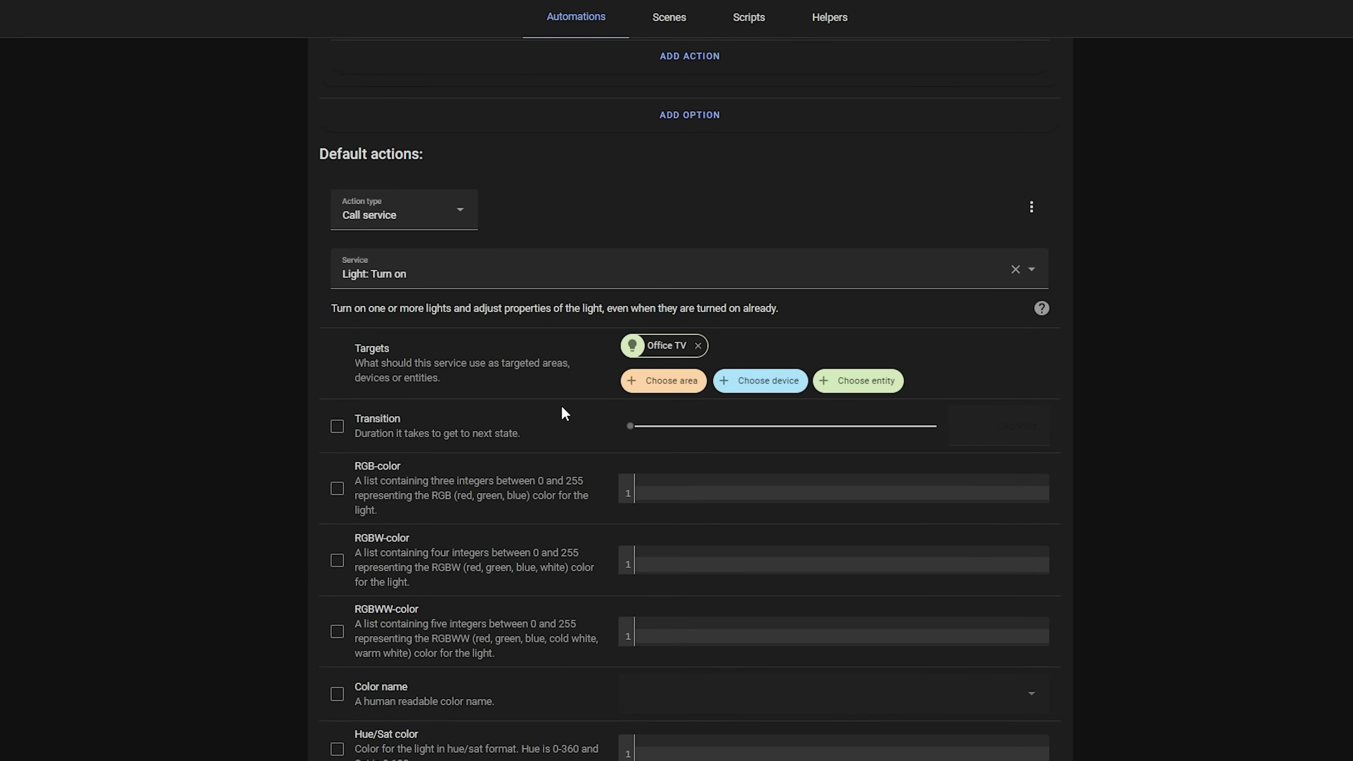
scroll(562, 408, "down", 15)
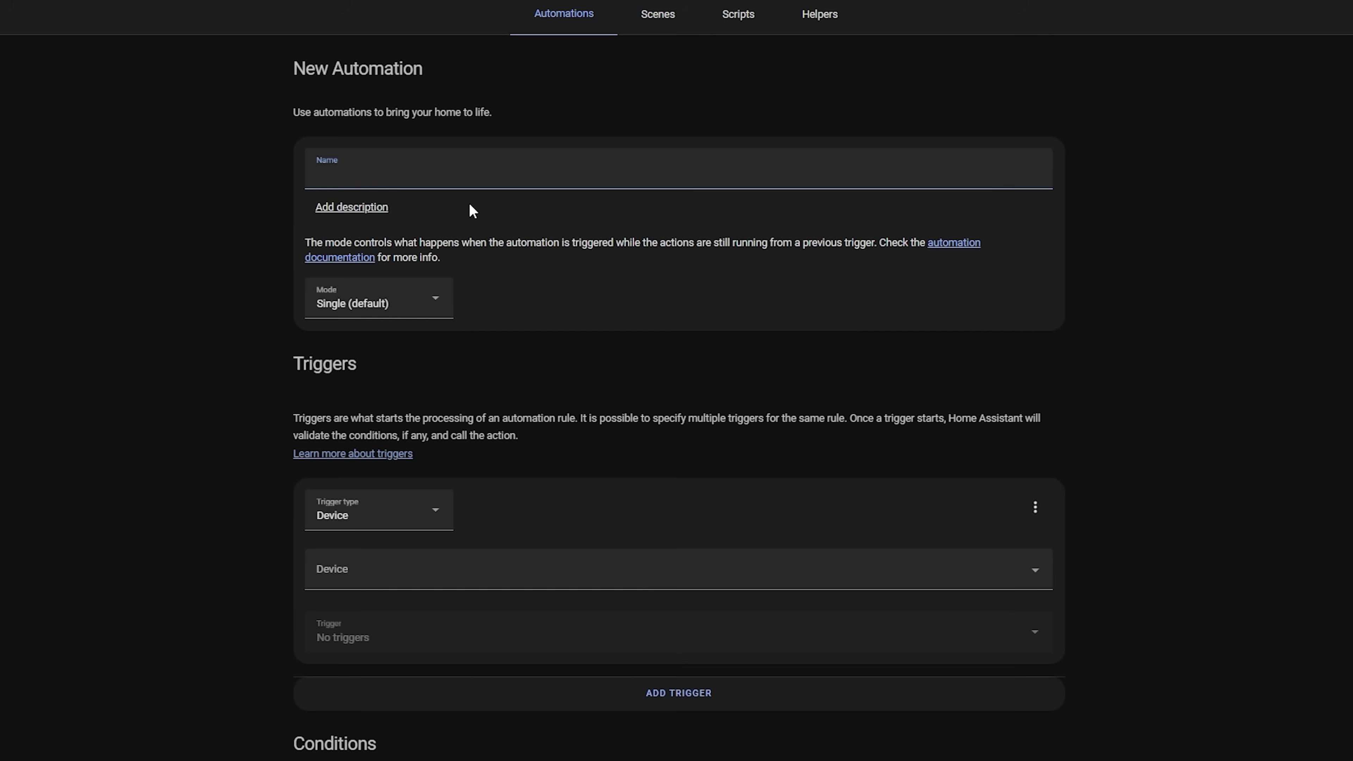
Name the new automation Reset morning mode daily and give it a Time trigger at the fixed time 3:00:00
type("Reset morning mode daily")
left_click(196, 353)
scroll(381, 425, "down", 1)
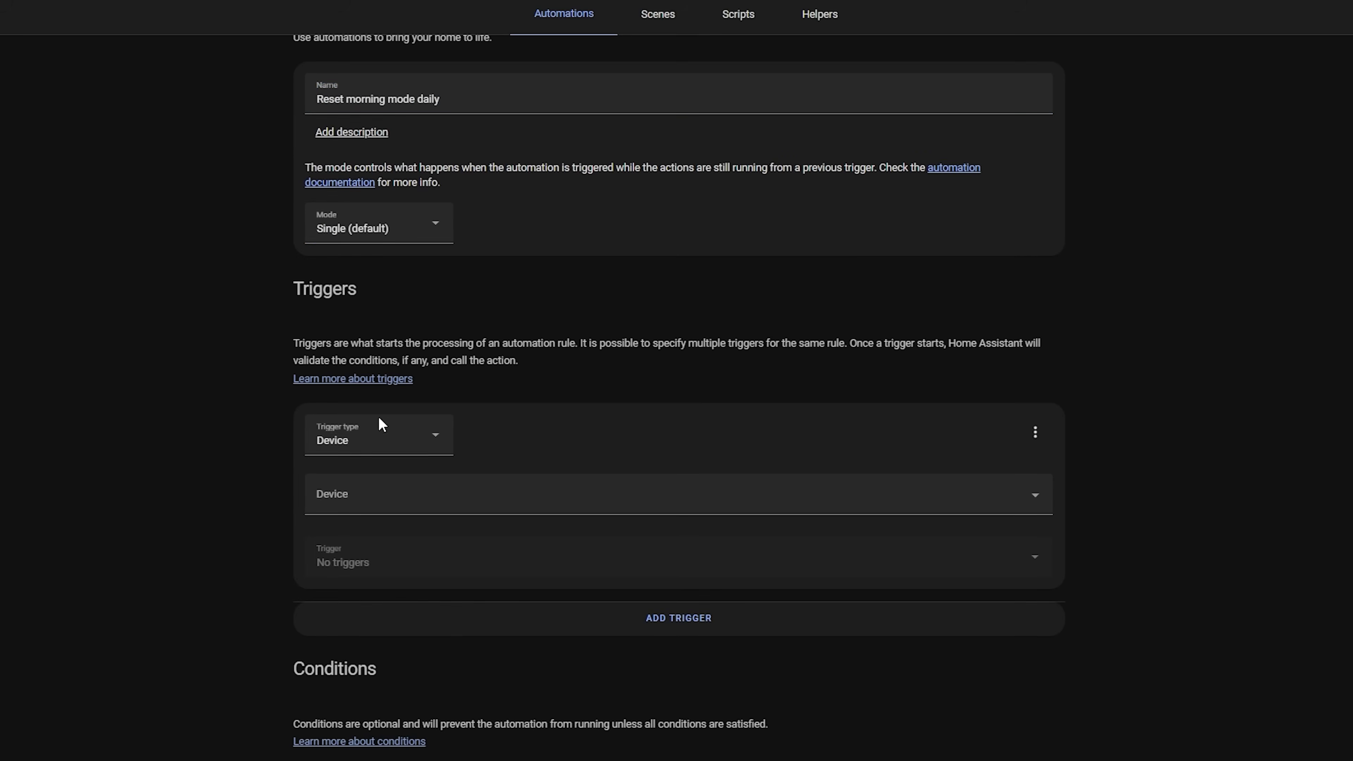
left_click(378, 424)
left_click(331, 415)
scroll(341, 479, "down", 1)
left_click(334, 595)
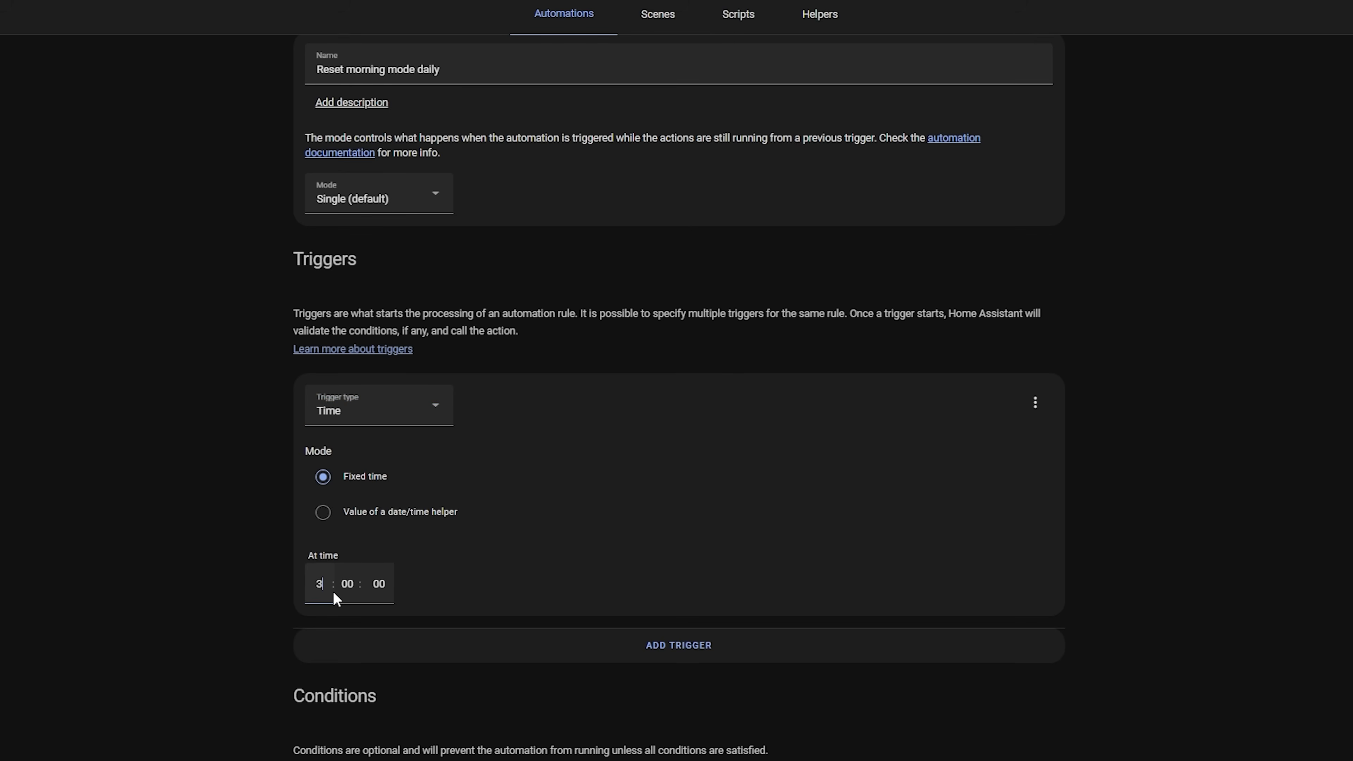
Set the automation's action to call the service Input Boolean: Turn on, targeting the Office Morning Mode entity
scroll(571, 501, "down", 6)
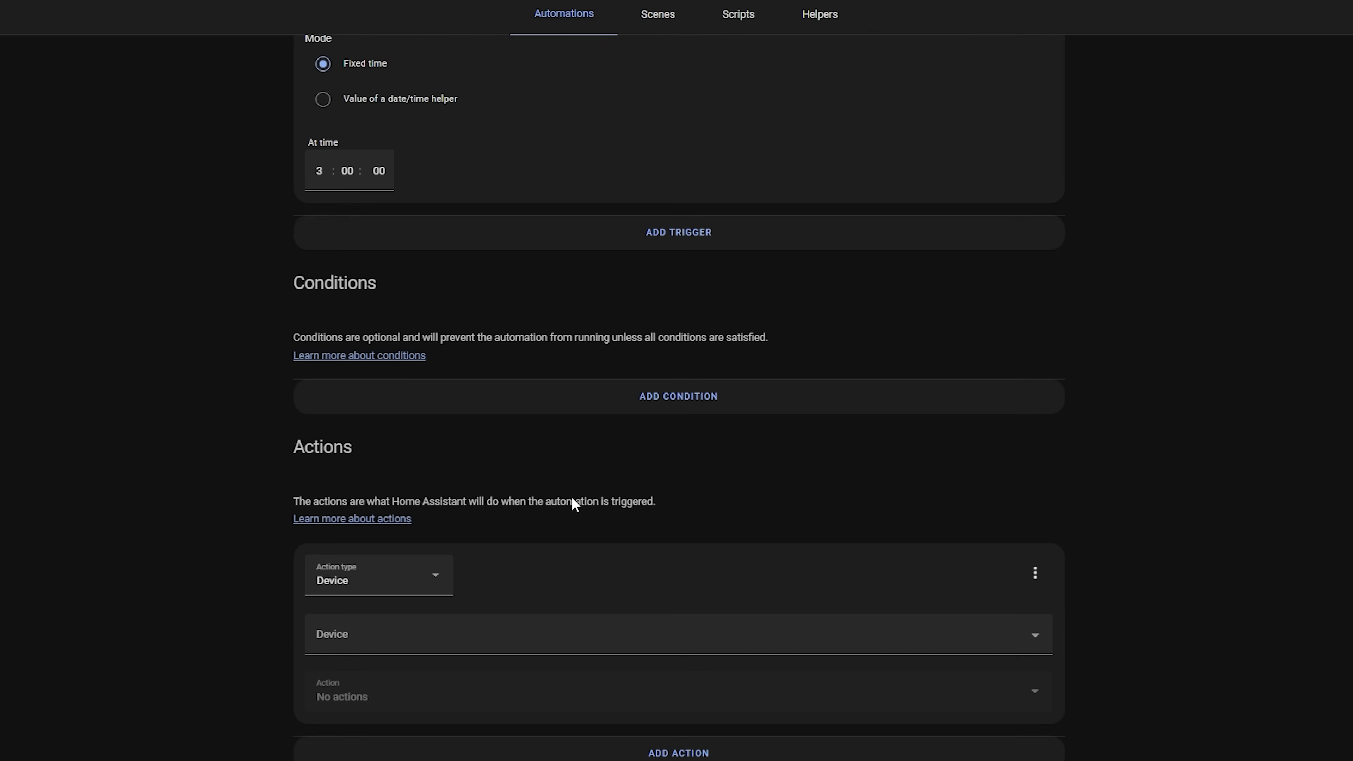
left_click(392, 575)
left_click(347, 211)
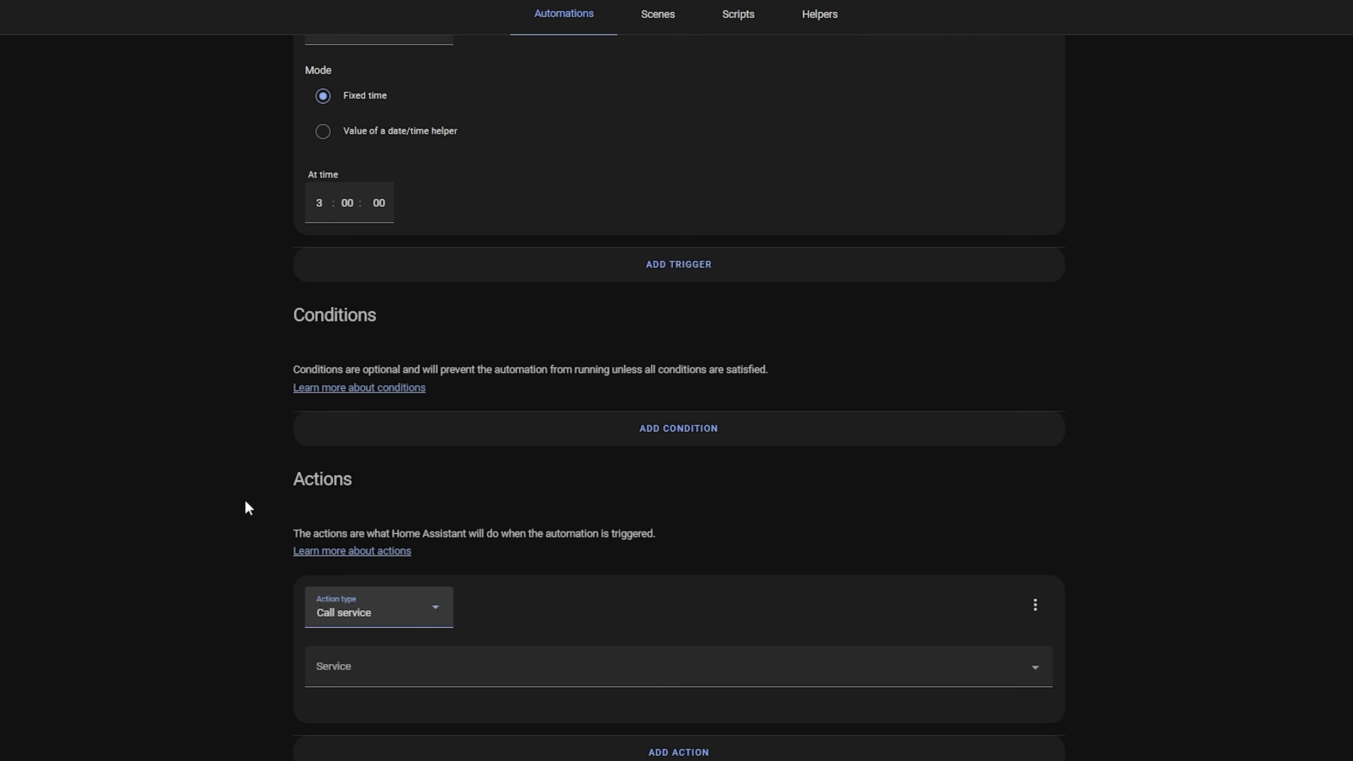
left_click(372, 662)
type("input")
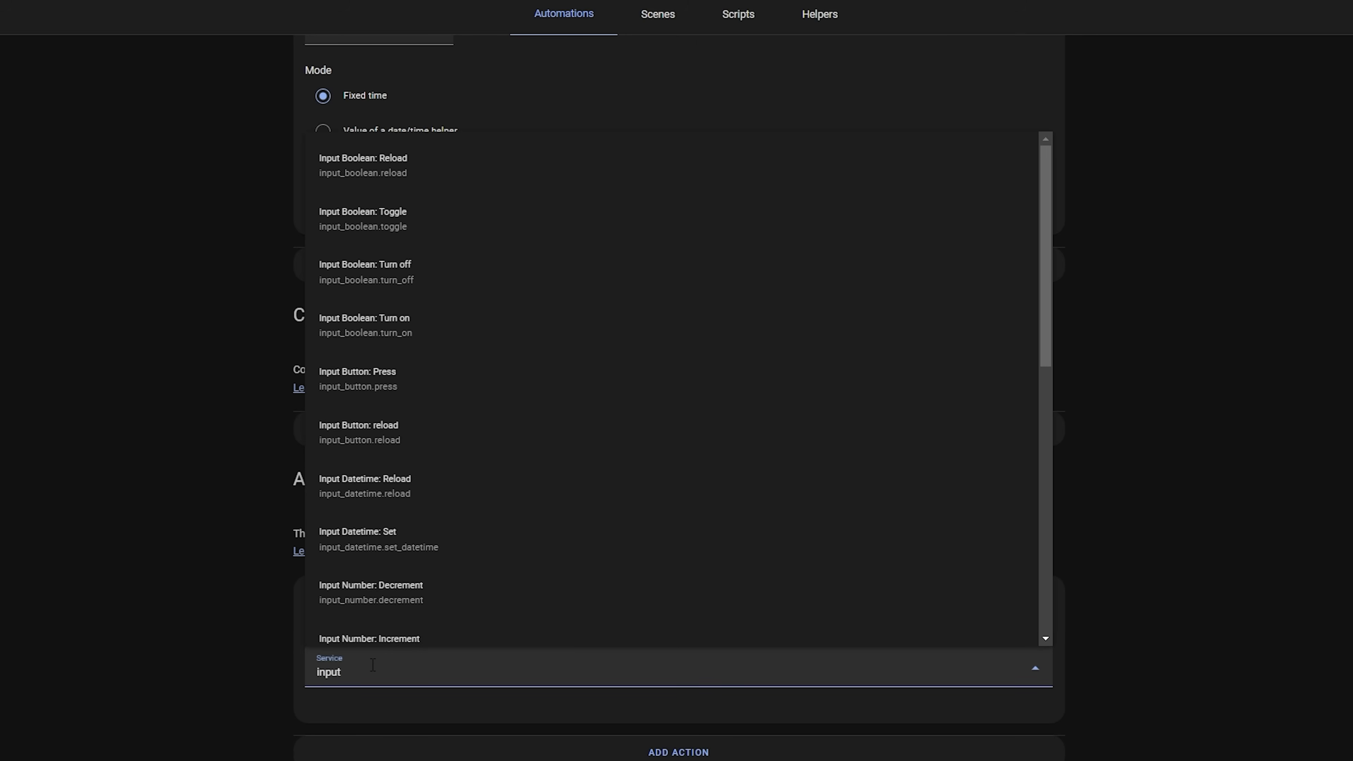
type("_boo")
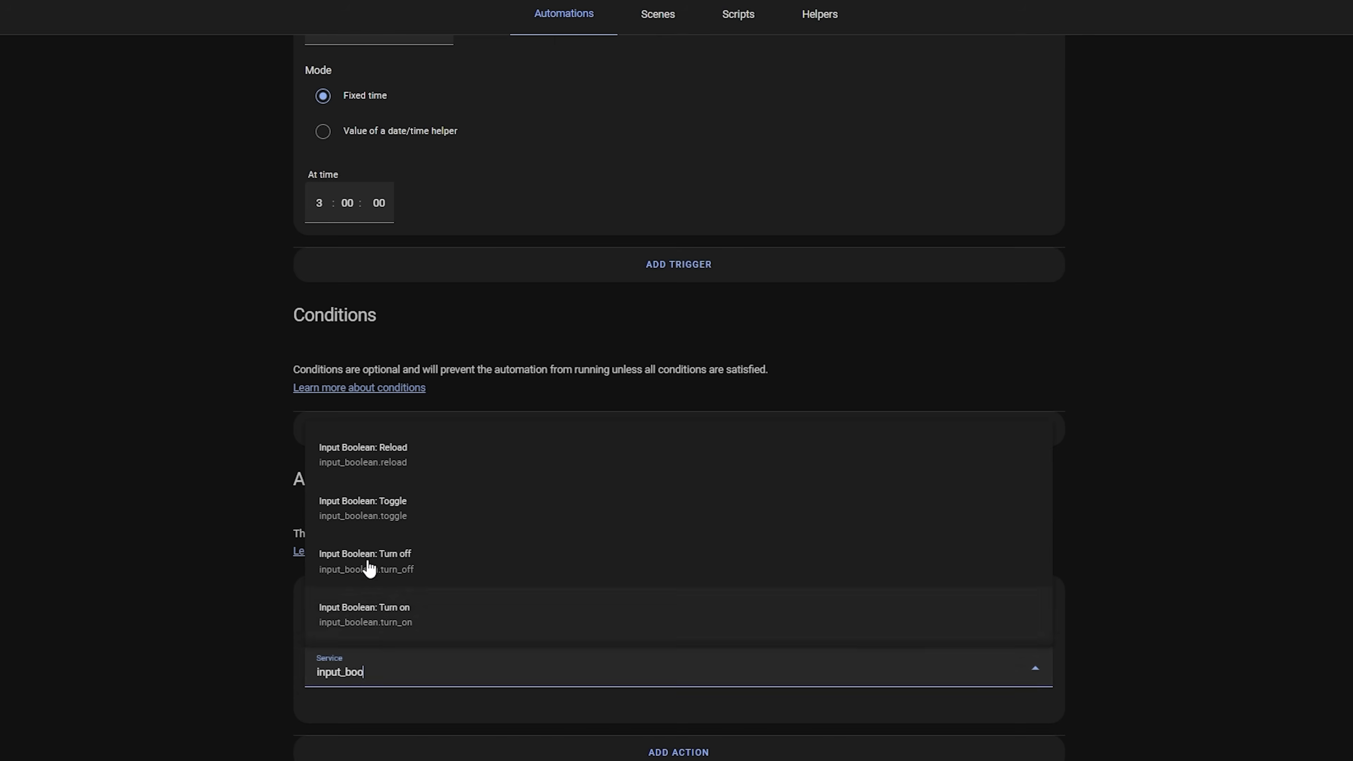
left_click(449, 618)
scroll(241, 639, "down", 1)
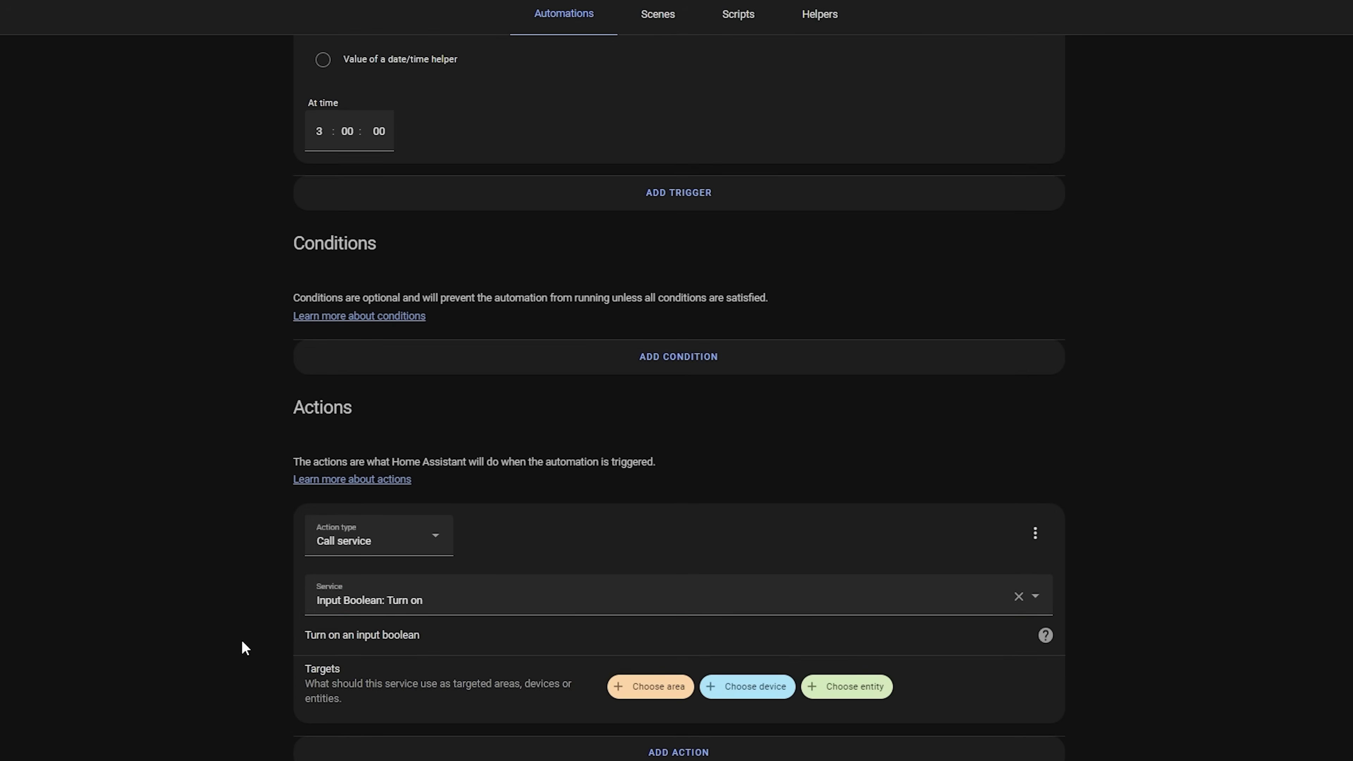
left_click(850, 677)
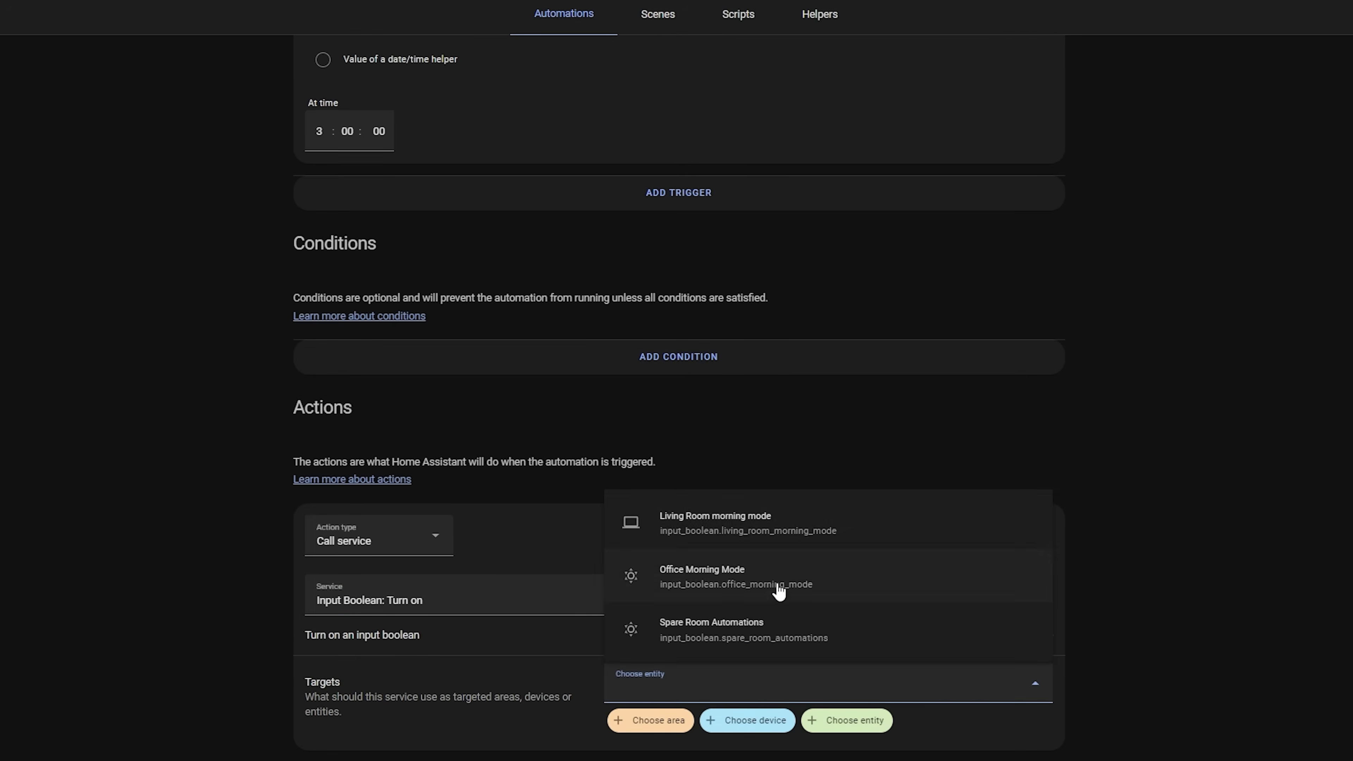
left_click(818, 588)
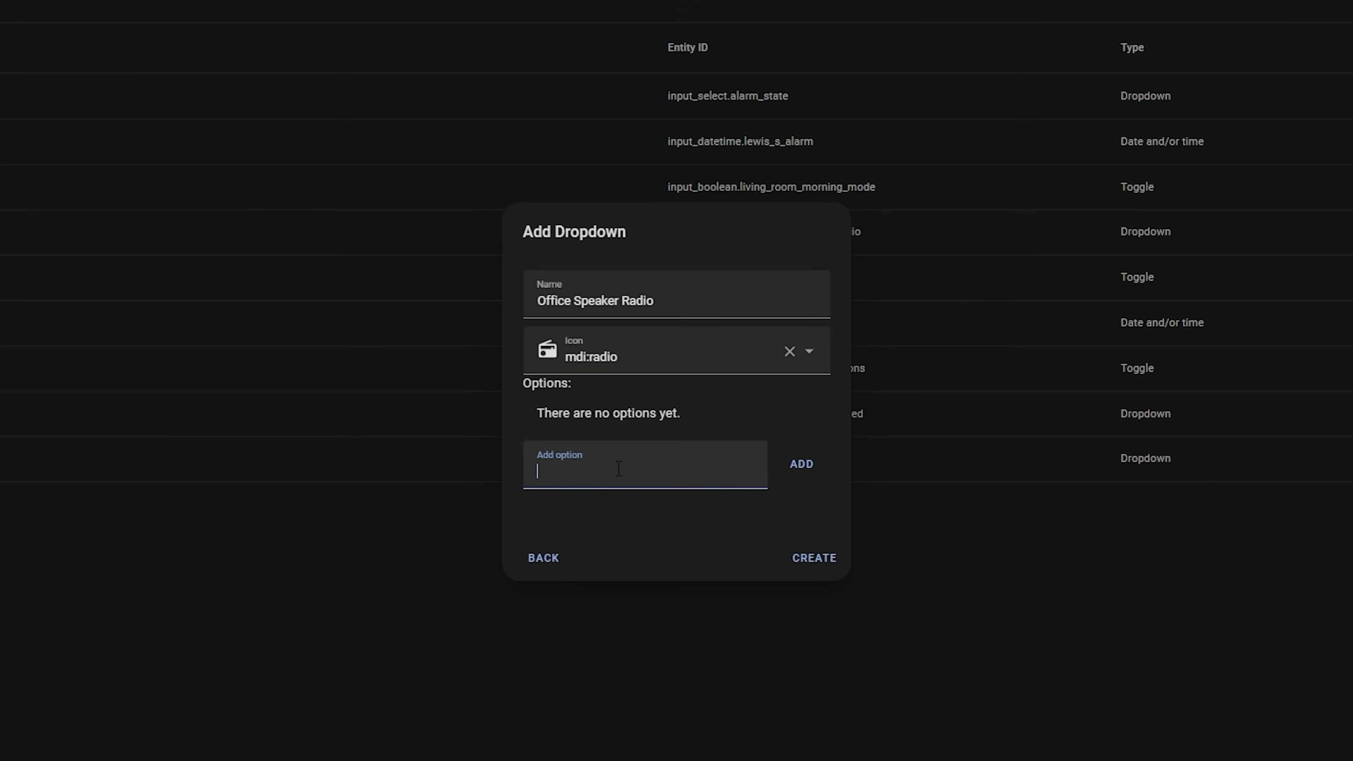
Add the options Off, Radio 1 and Capital FM to the Office Speaker Radio dropdown helper, and enter Absolute as another option
left_click(802, 464)
left_click(653, 472)
type("Radio 1")
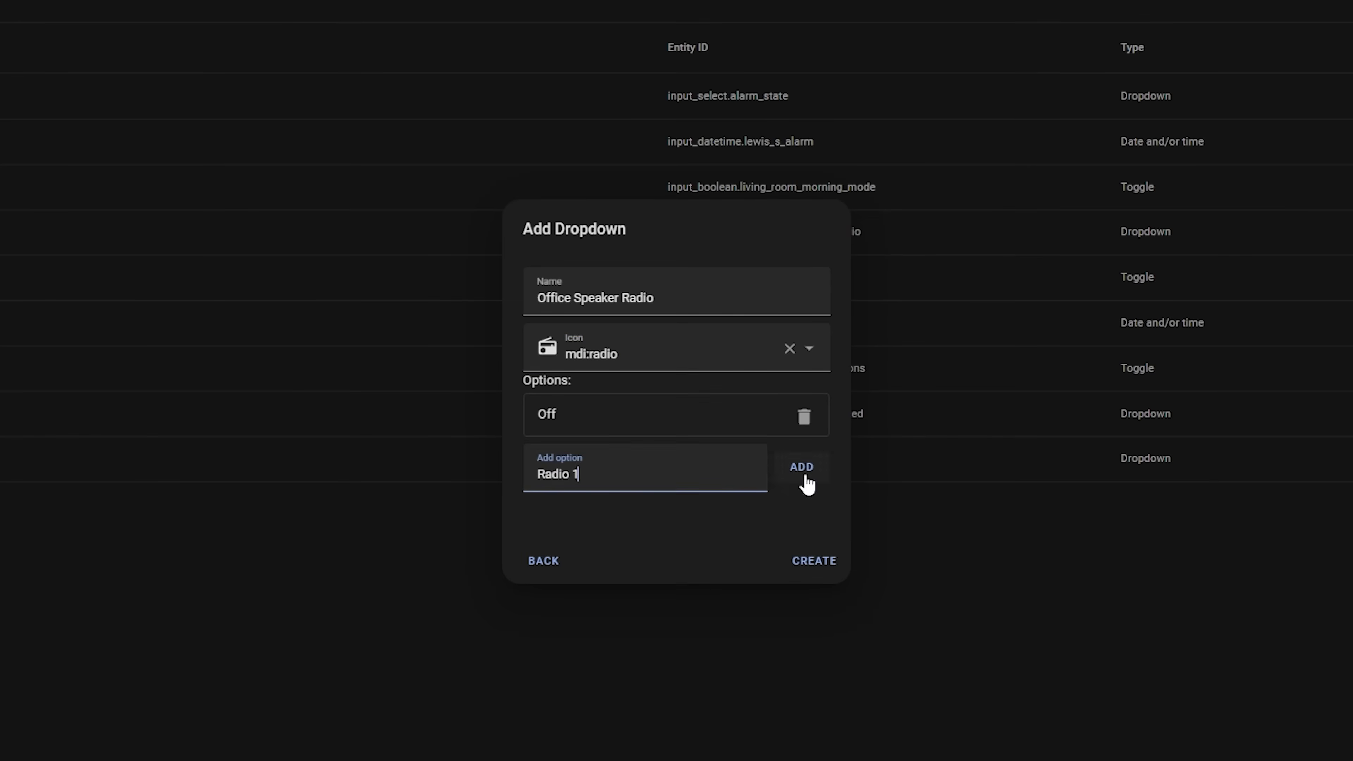
left_click(803, 469)
left_click(606, 504)
type("Capital FM")
left_click(807, 503)
left_click(622, 517)
type("Absolute")
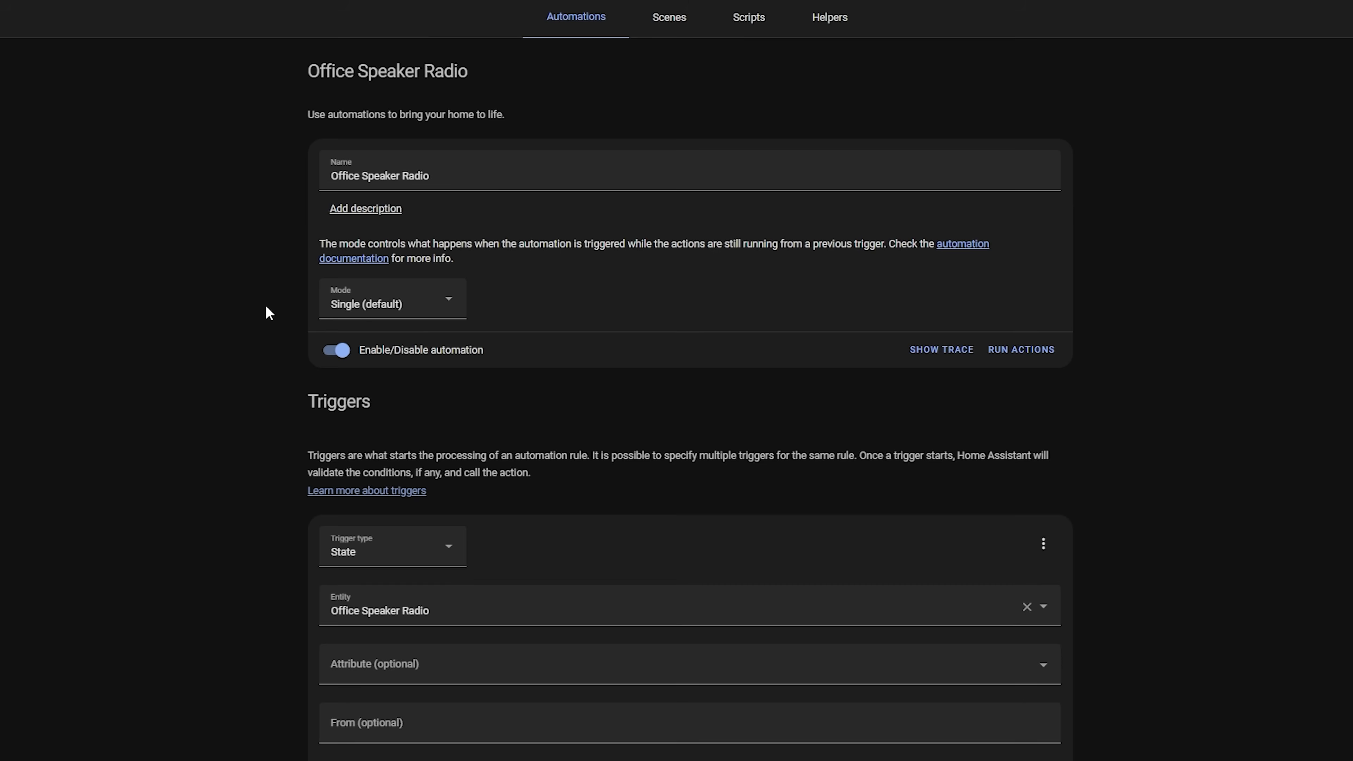
Examine the Office Speaker Radio automation's State trigger, including its entity and its optional From and To states
scroll(266, 304, "down", 5)
key("Tab")
key("Tab")
key("Tab")
key("Tab")
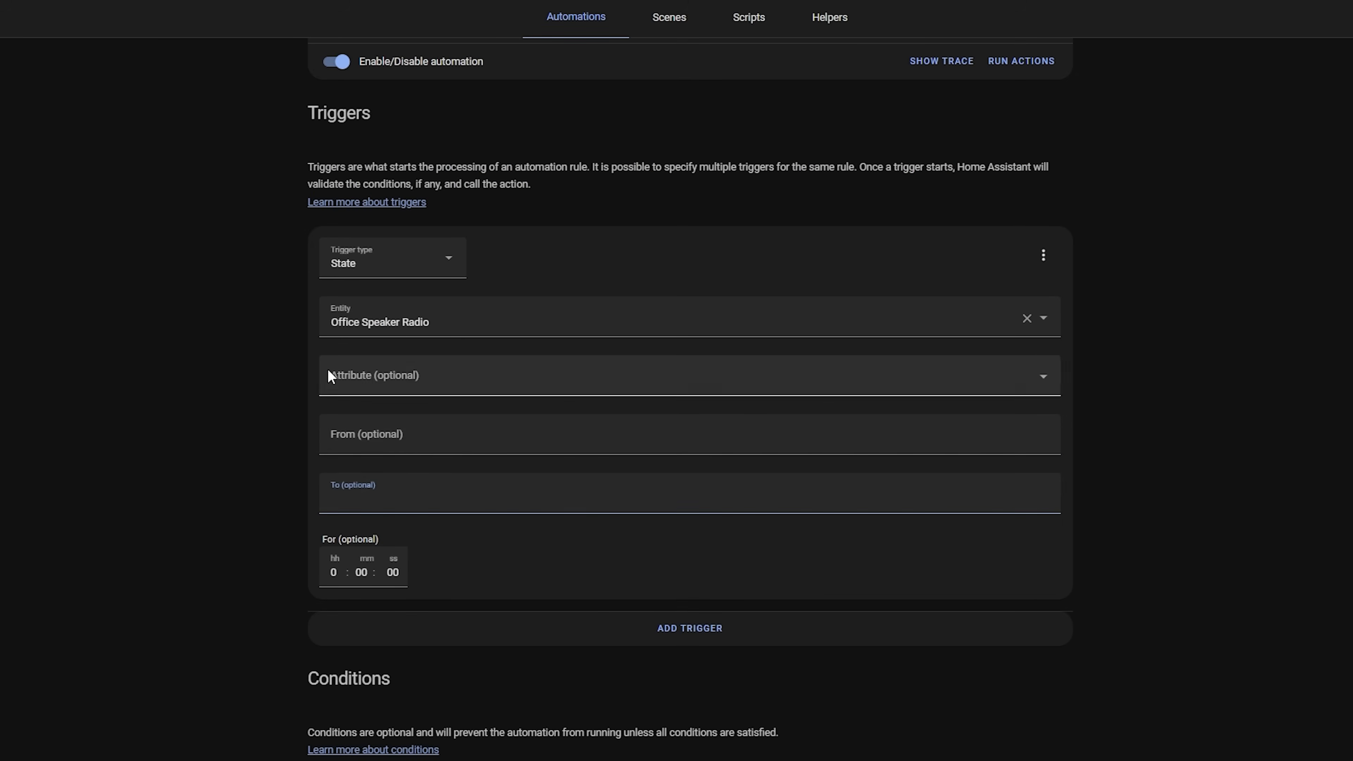
left_click(443, 320)
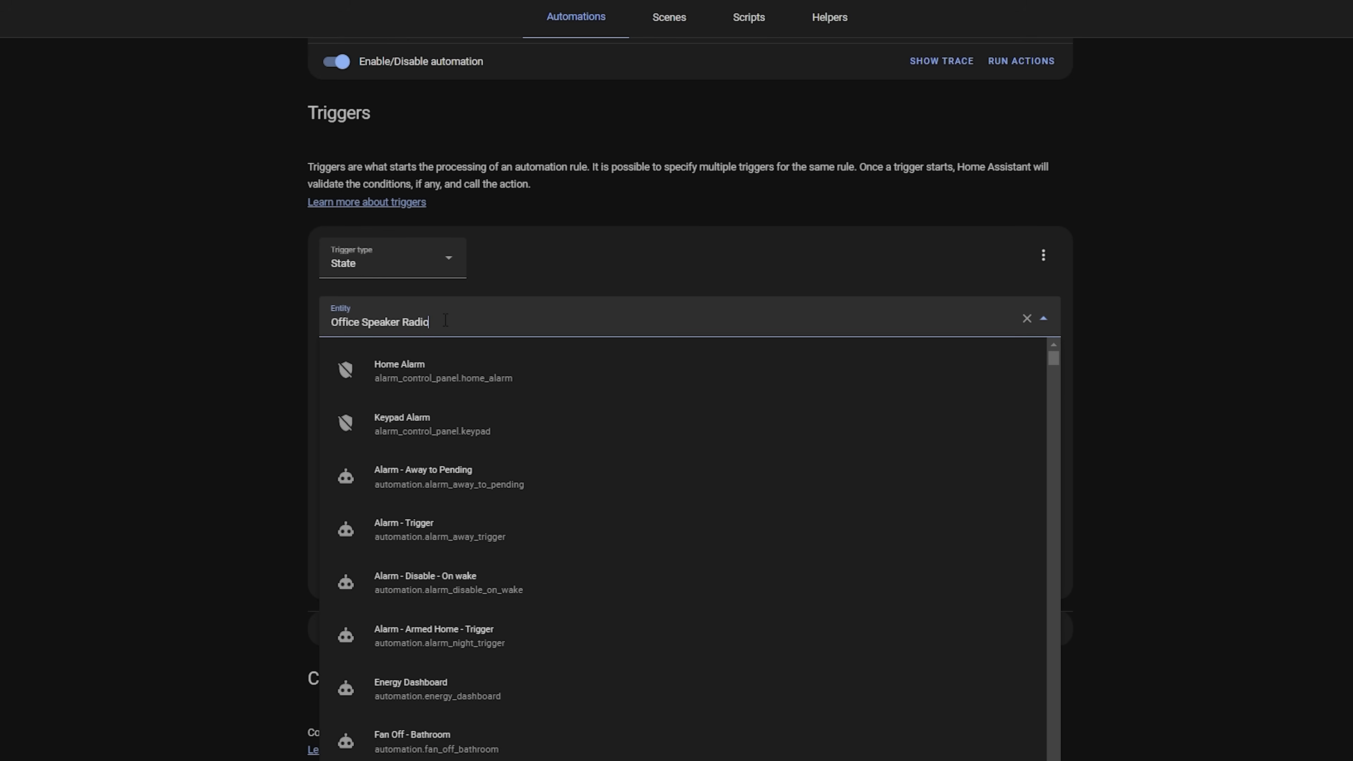
left_click(543, 377)
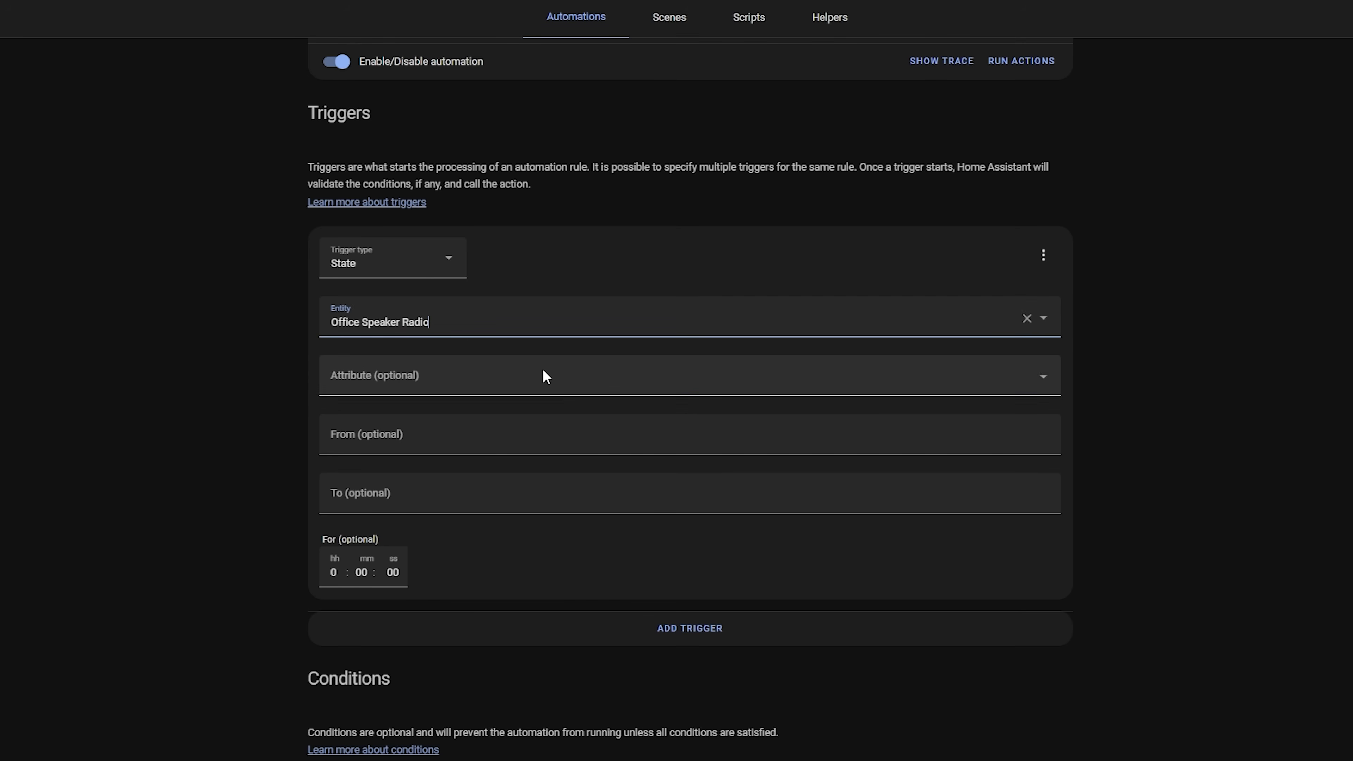
left_click(393, 488)
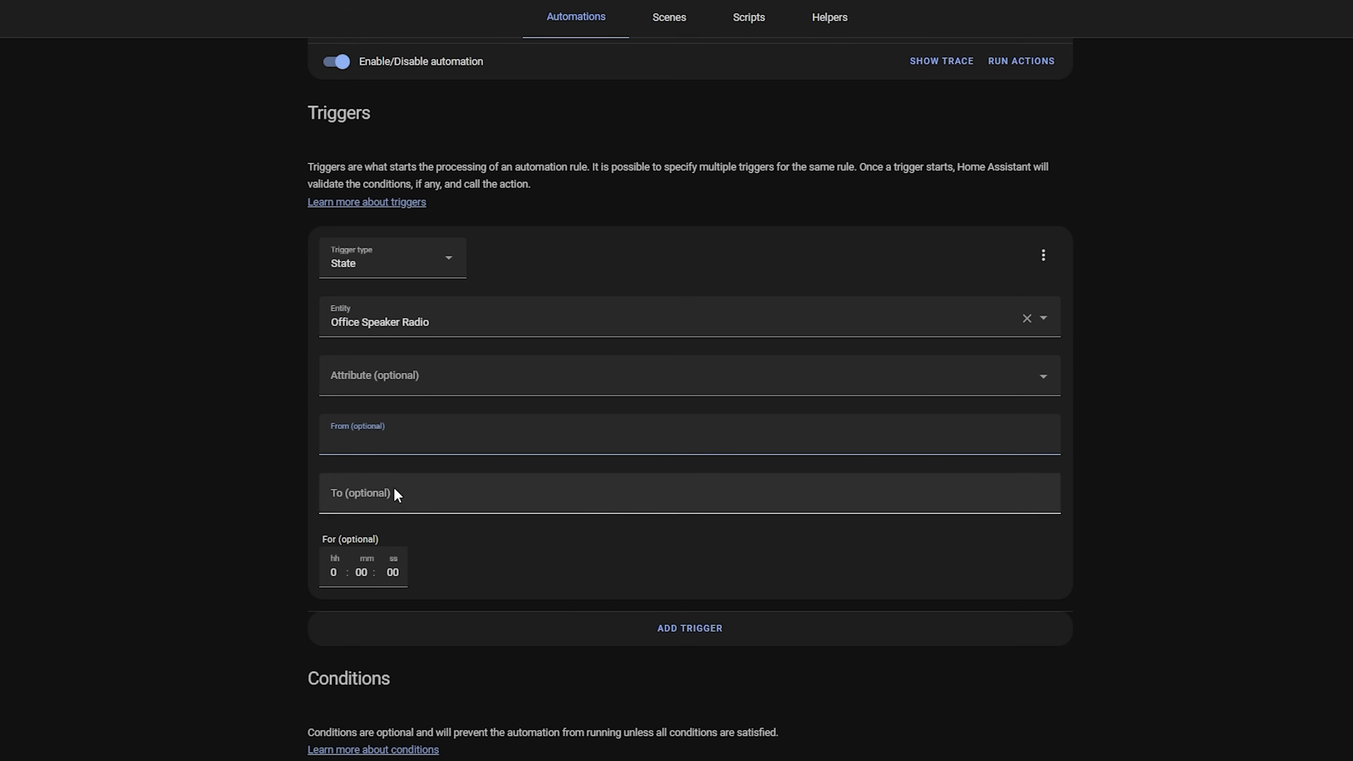
left_click(238, 501)
Review the Choose action's options, checking the Office Speaker Radio state condition and the media player action of each one
scroll(238, 501, "down", 10)
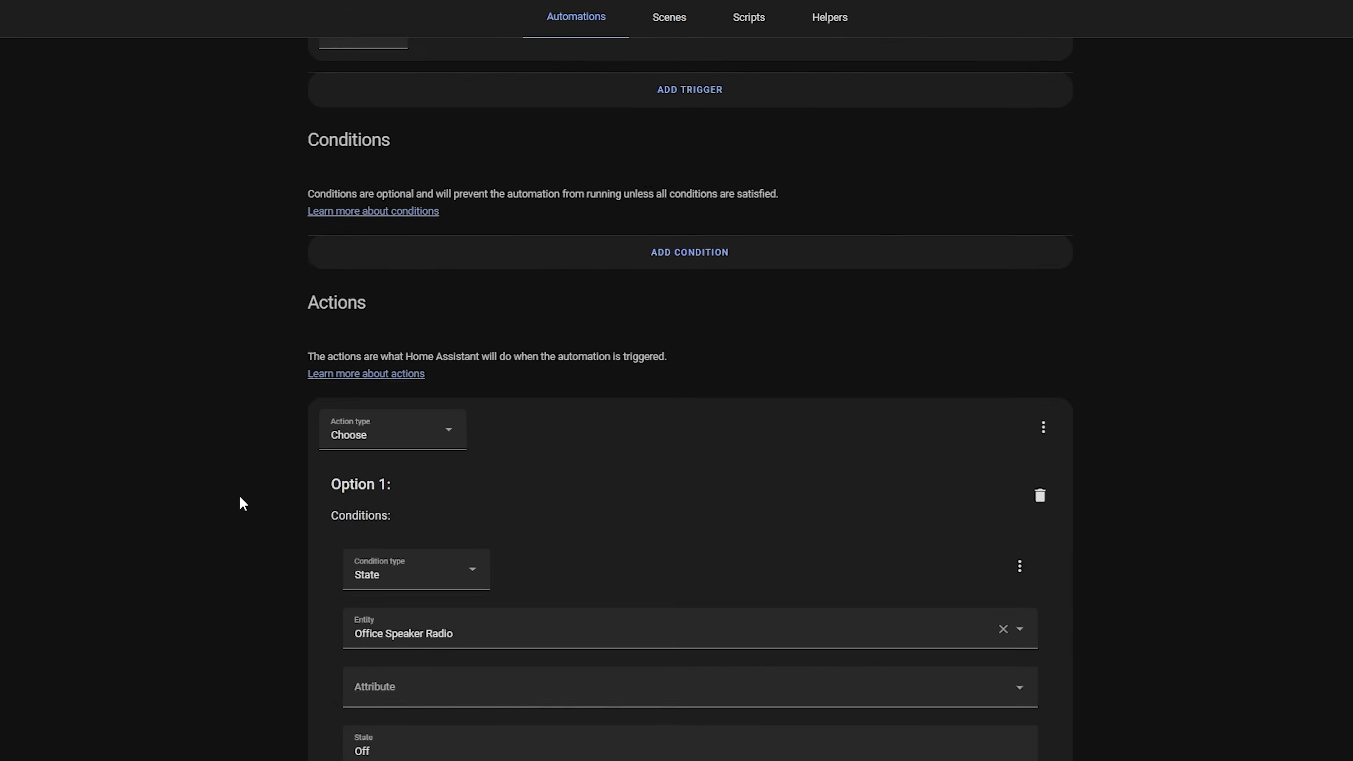
scroll(238, 501, "down", 2)
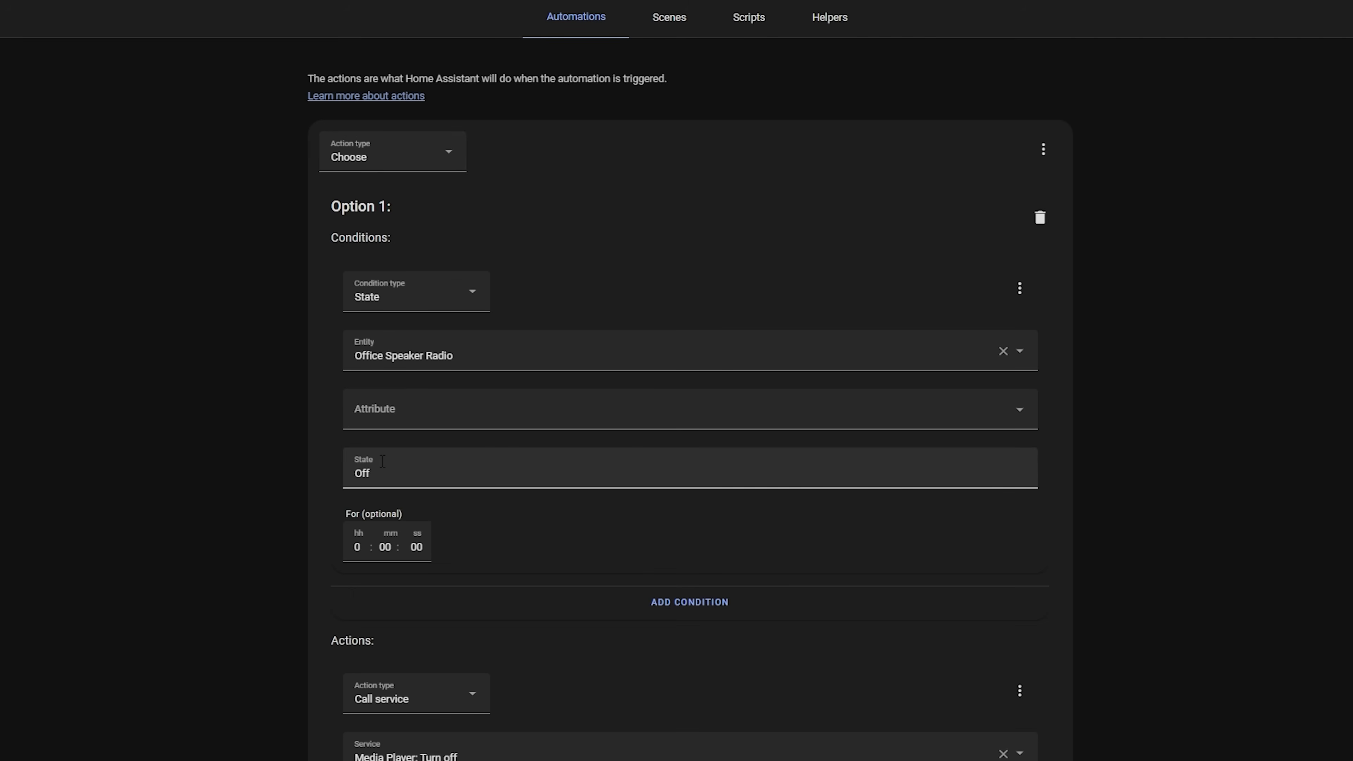
scroll(305, 613, "down", 6)
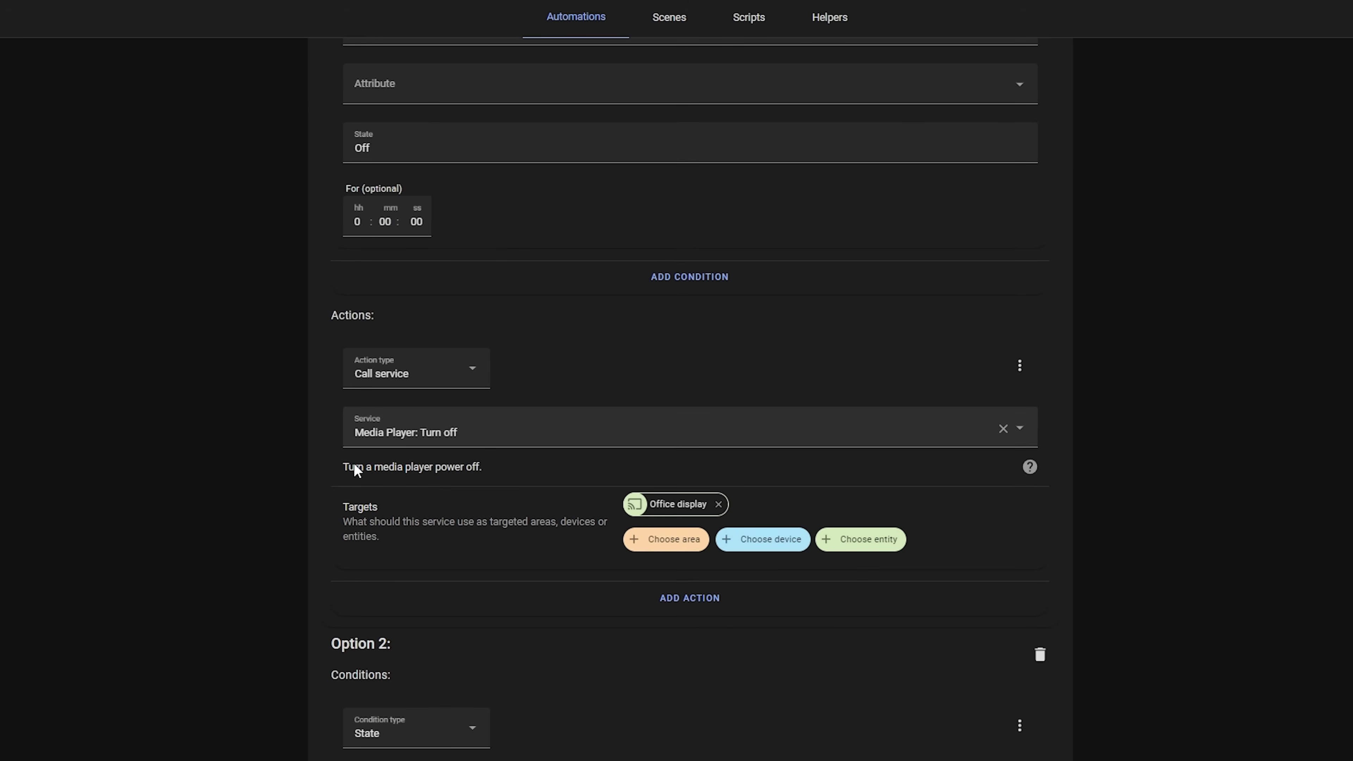
scroll(270, 577, "down", 8)
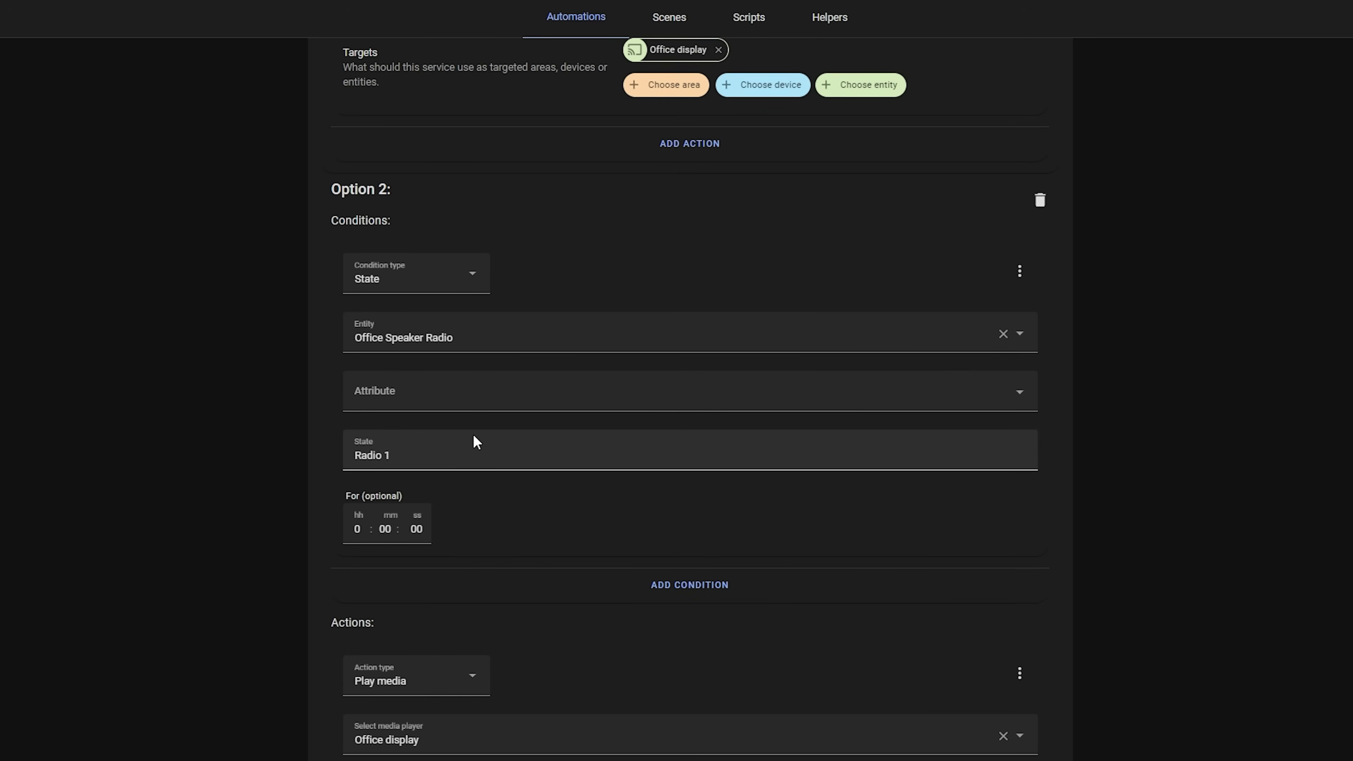
scroll(473, 434, "down", 5)
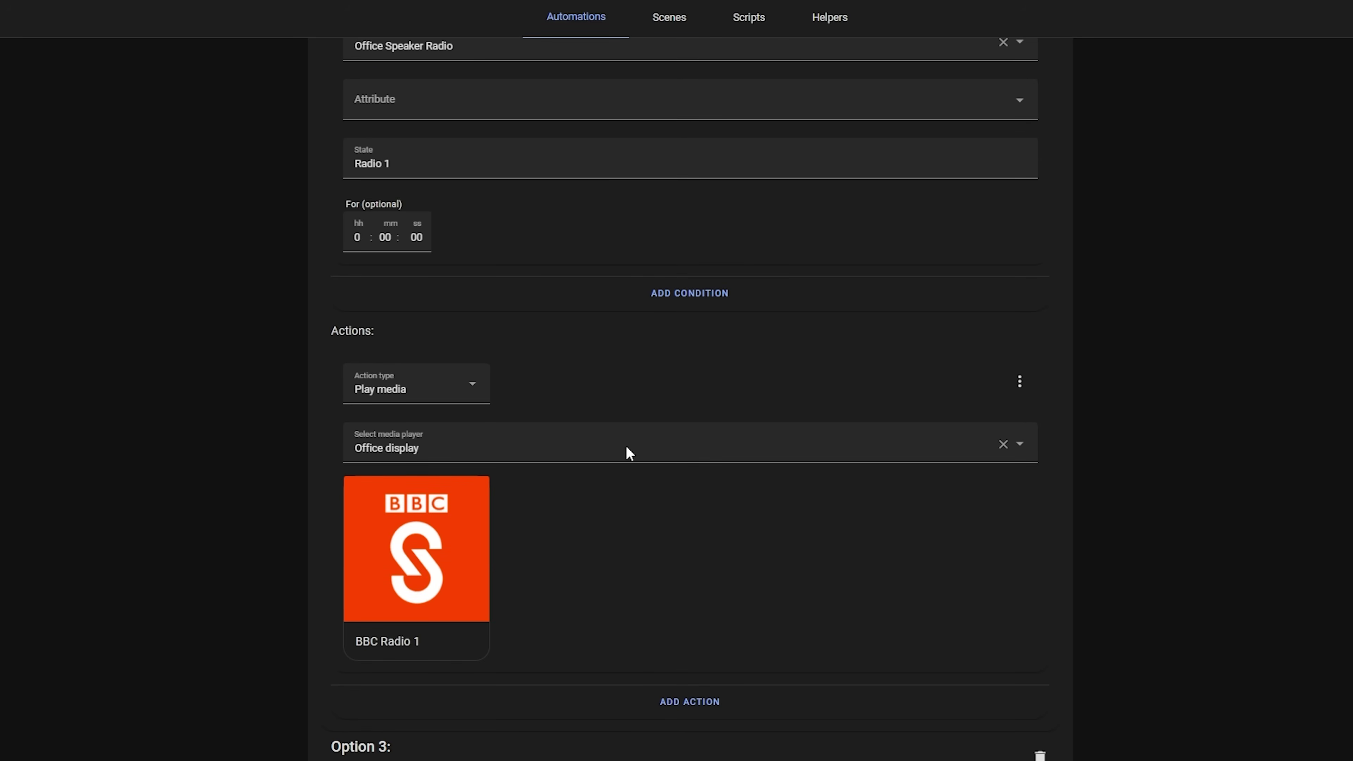
scroll(432, 410, "down", 10)
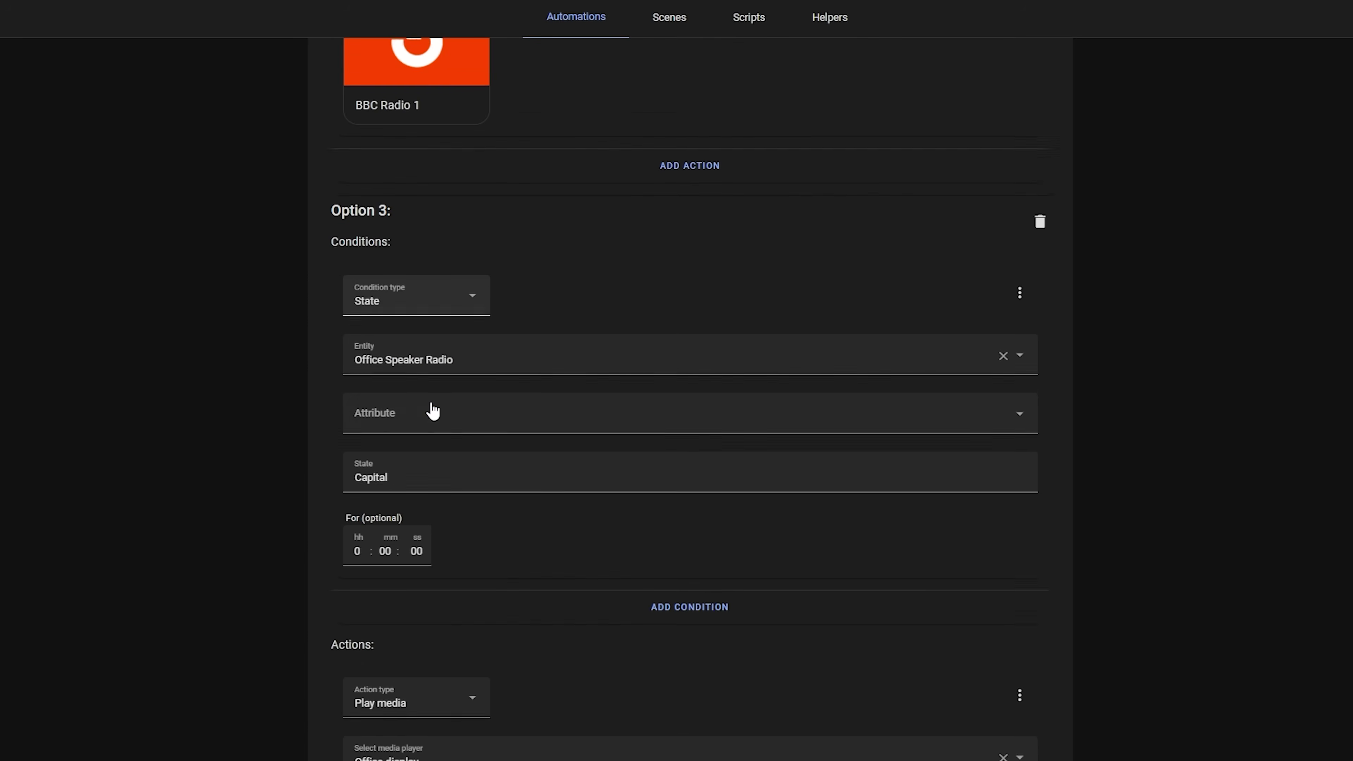
left_click(330, 461)
scroll(365, 566, "down", 4)
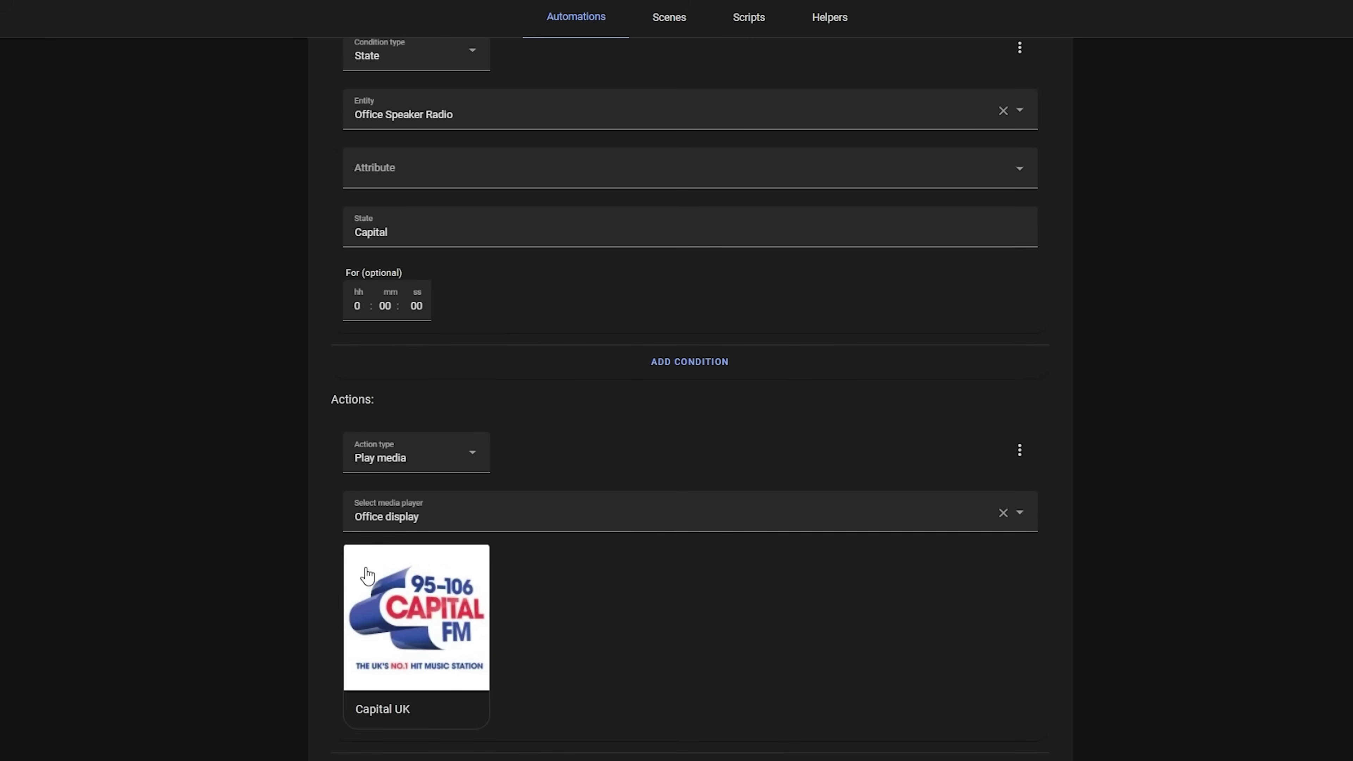